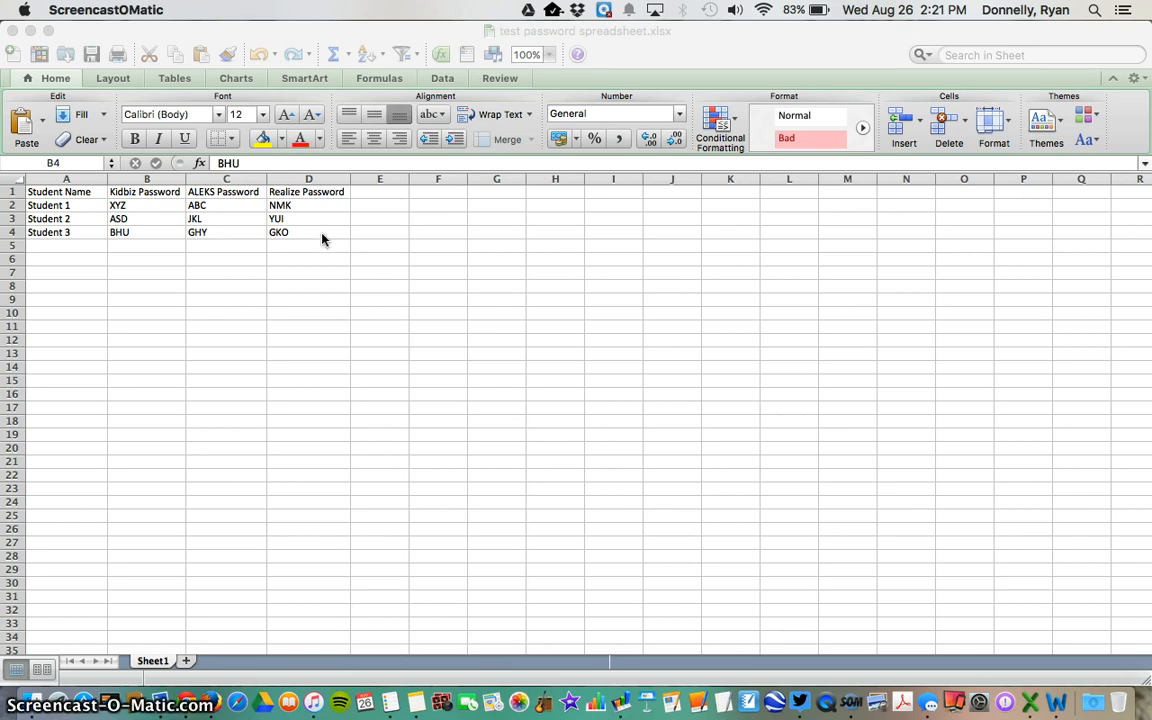
Switch to the Word document and set it up as Form Letters in the Mail Merge Manager
key(ctrl+Up)
click(766, 159)
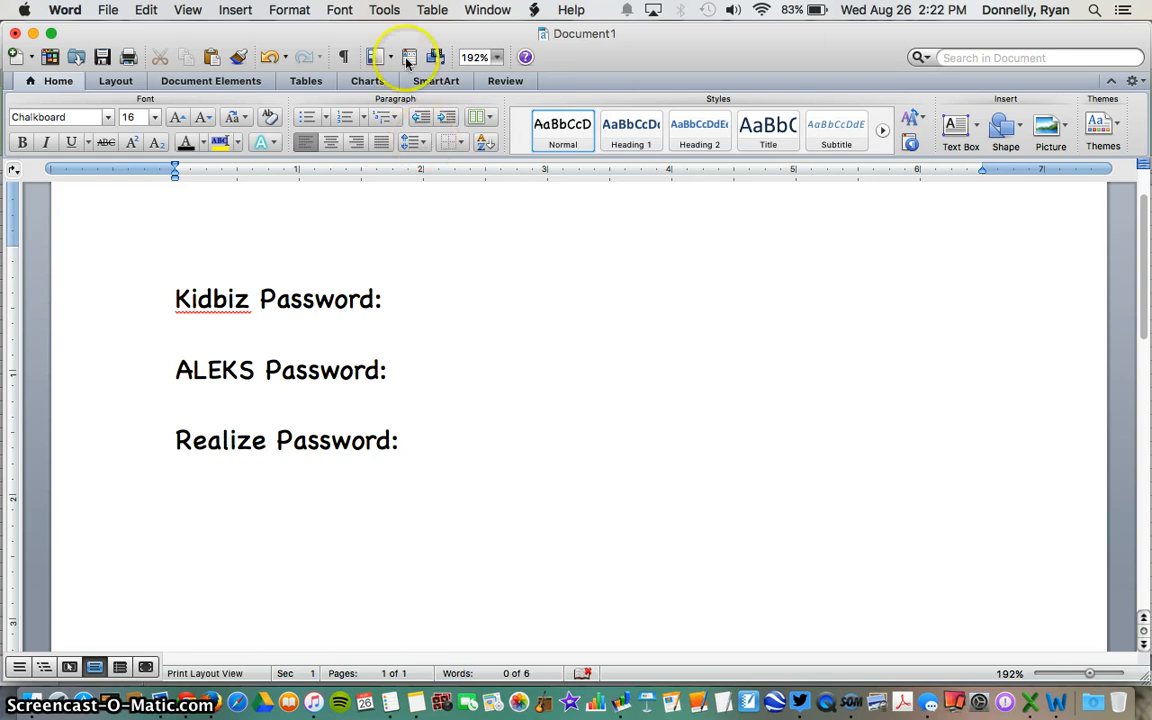
click(386, 12)
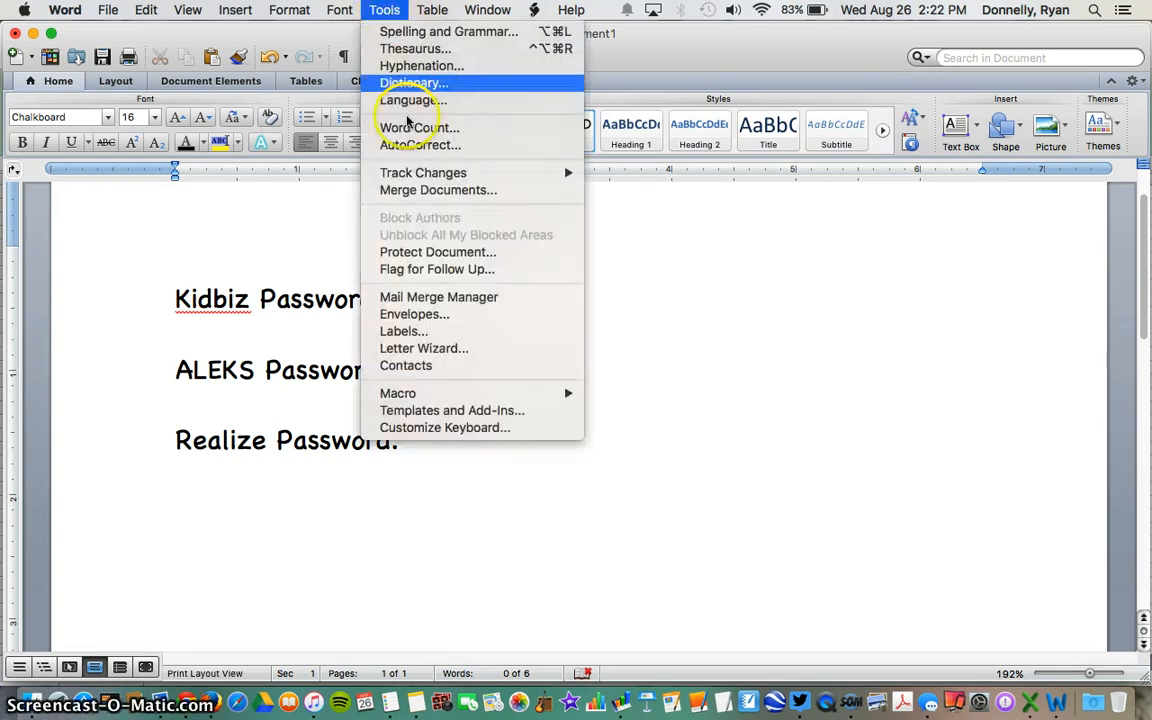
click(450, 306)
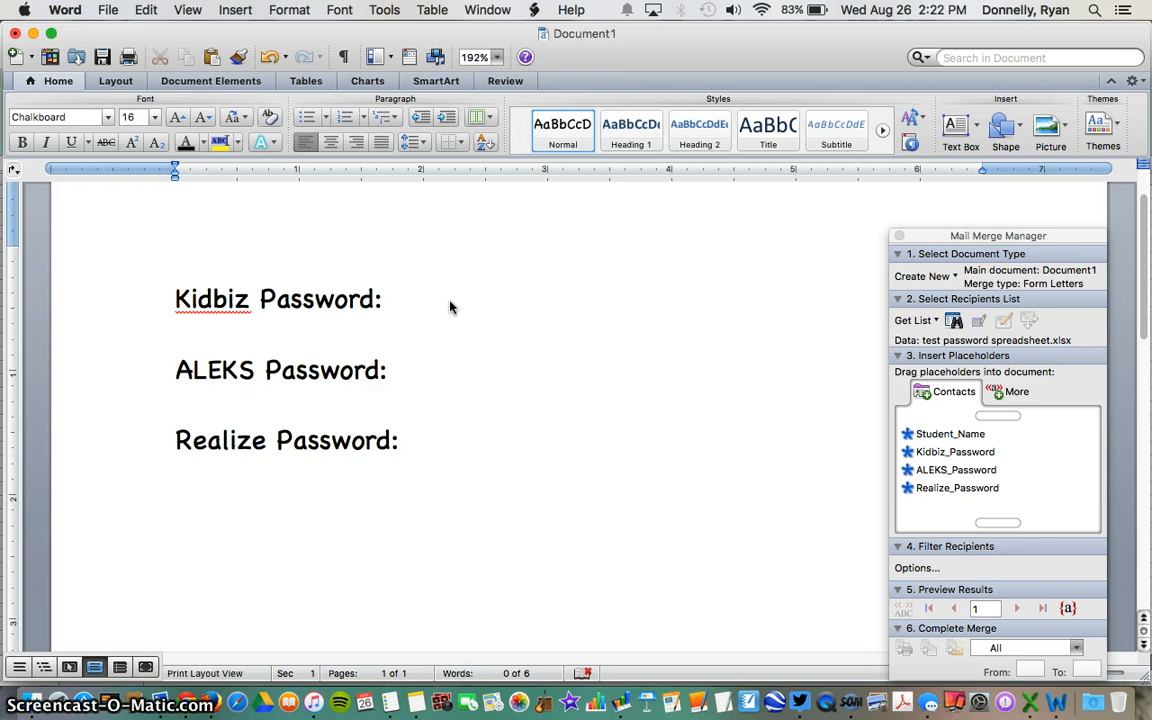
click(946, 280)
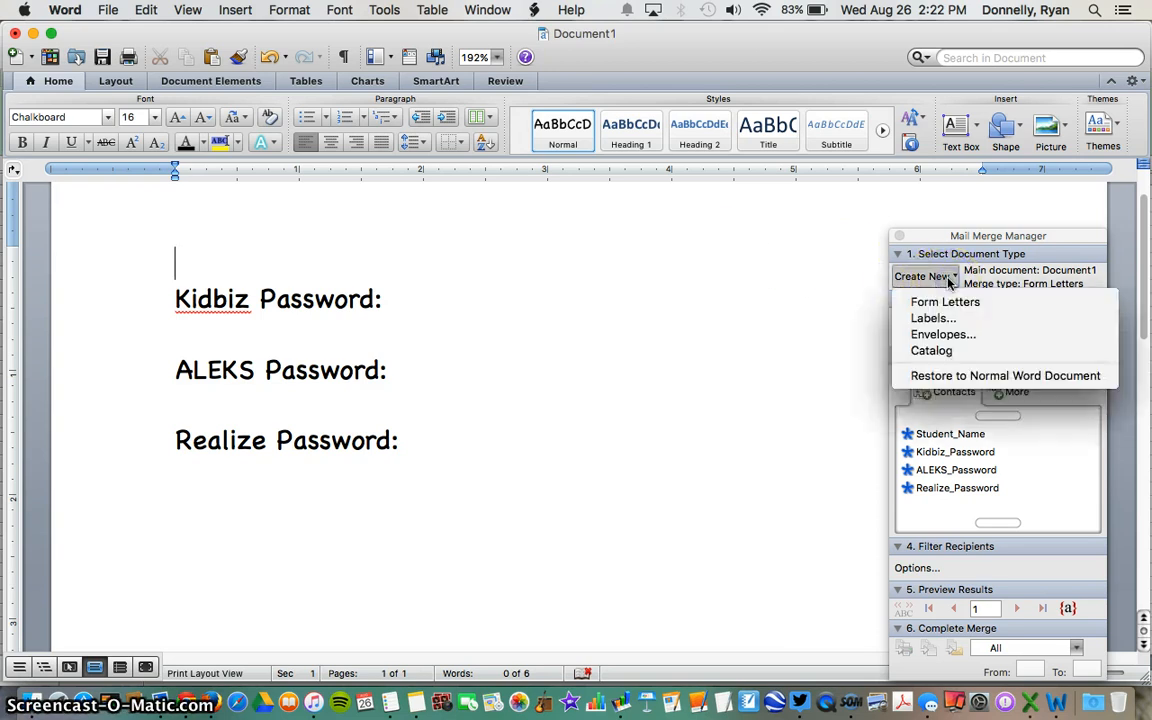
click(958, 310)
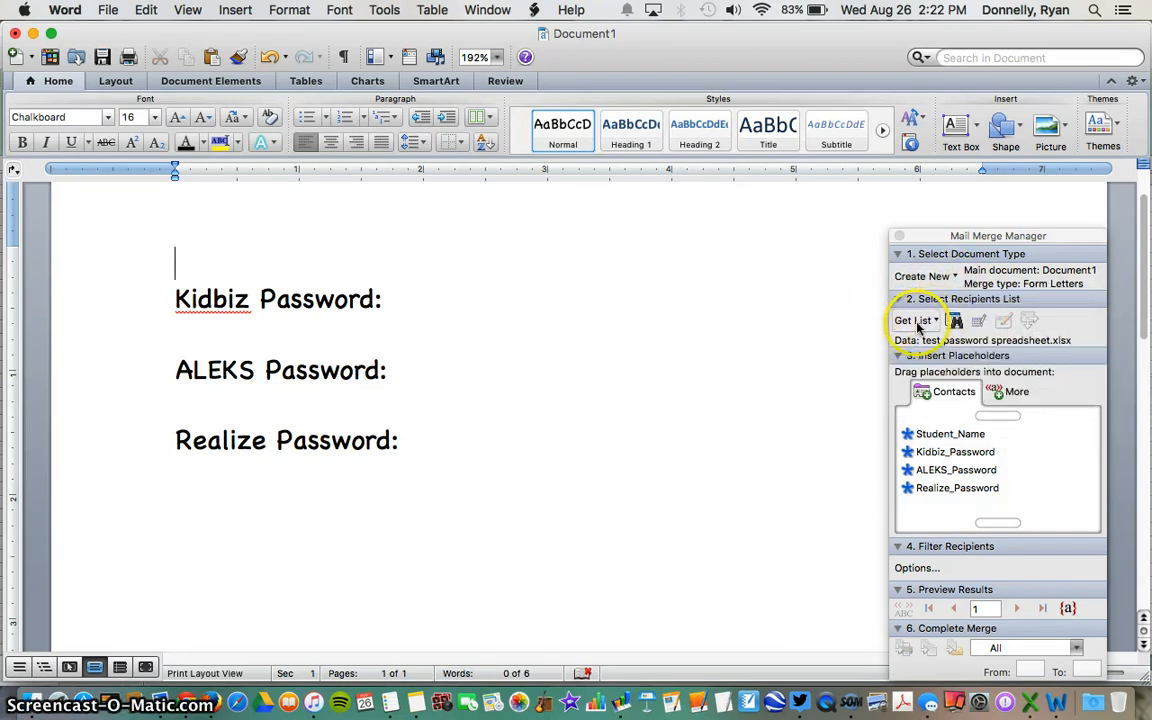
Open the test password spreadsheet from the Desktop as the recipients data source, accepting the Excel Workbook text converter
click(915, 321)
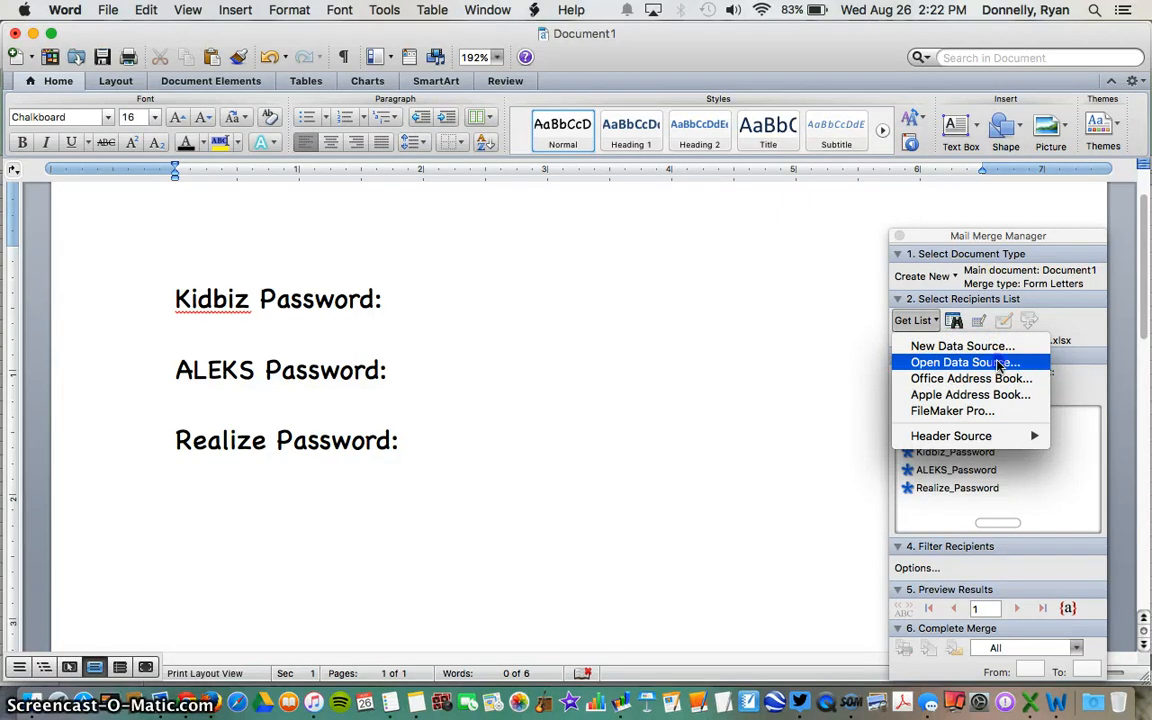
click(997, 365)
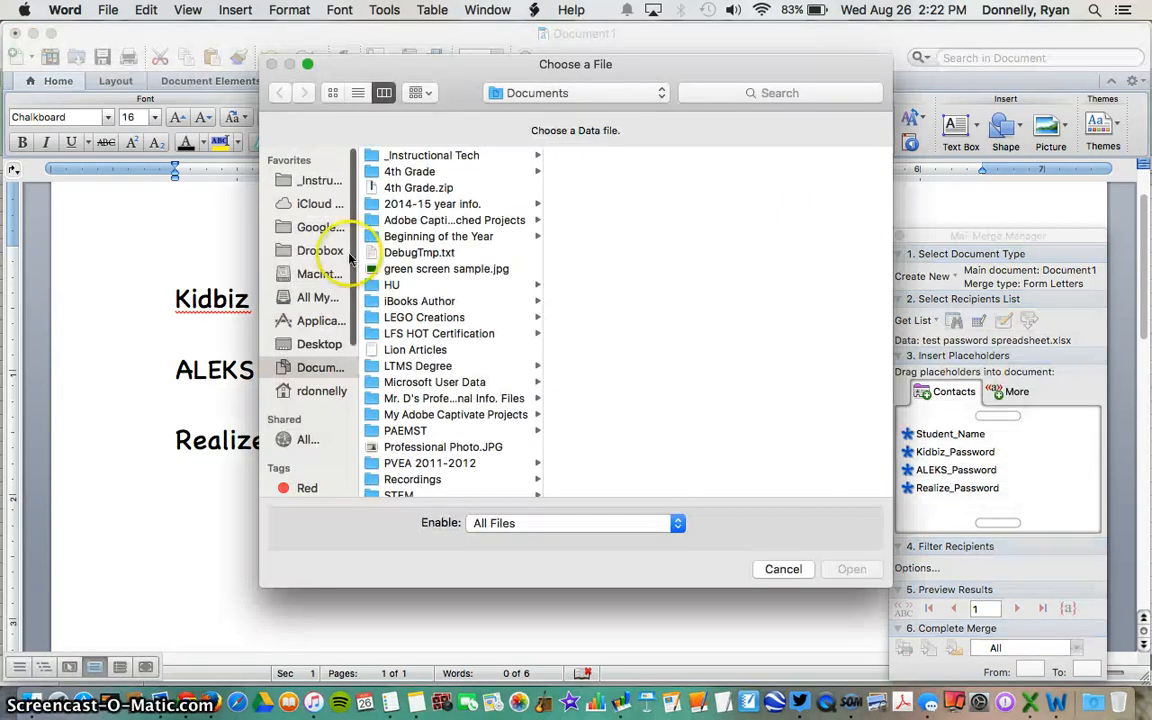
click(319, 344)
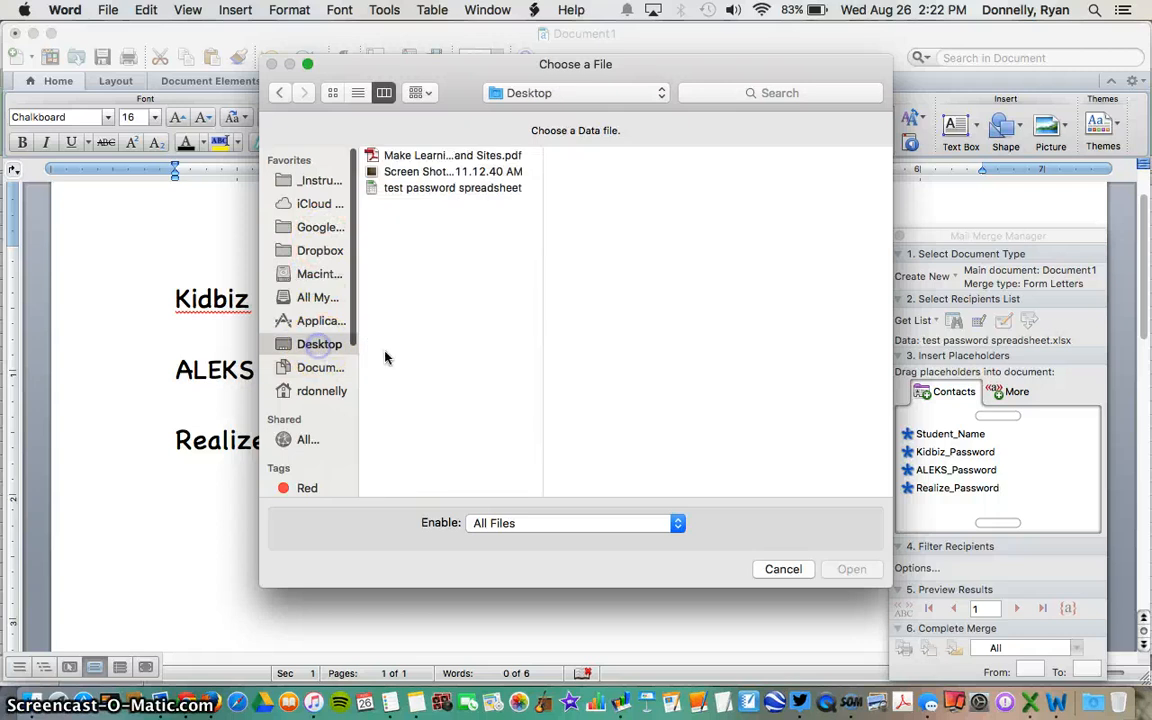
click(455, 187)
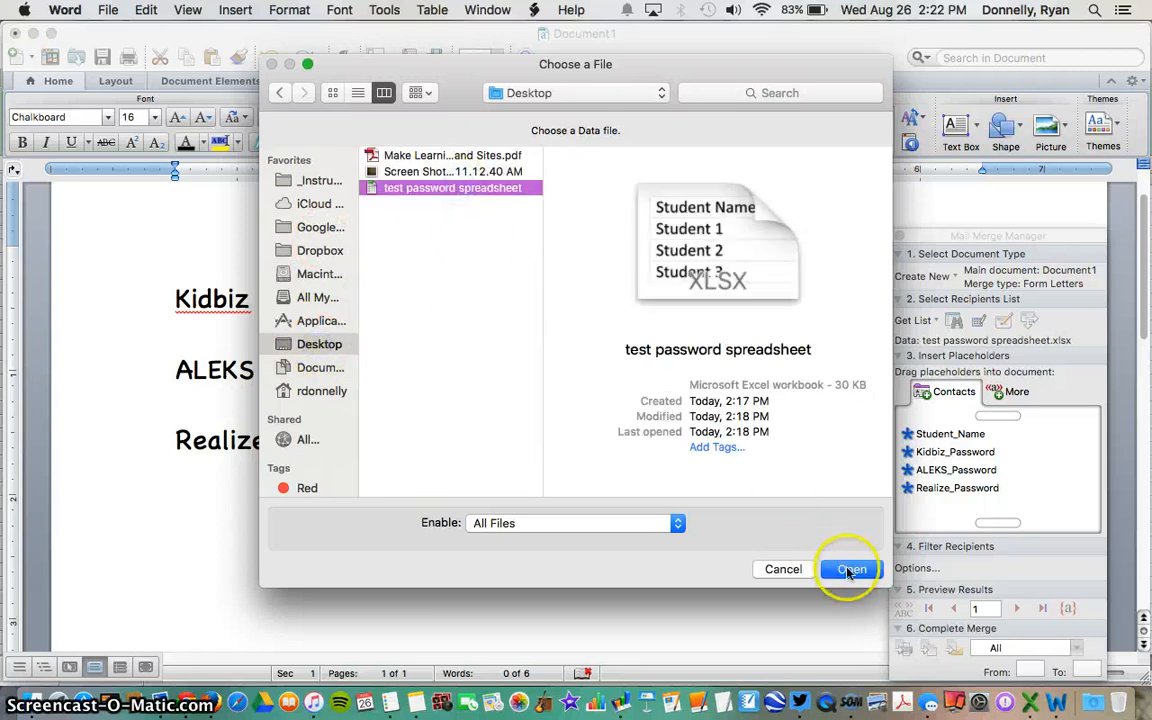
click(850, 569)
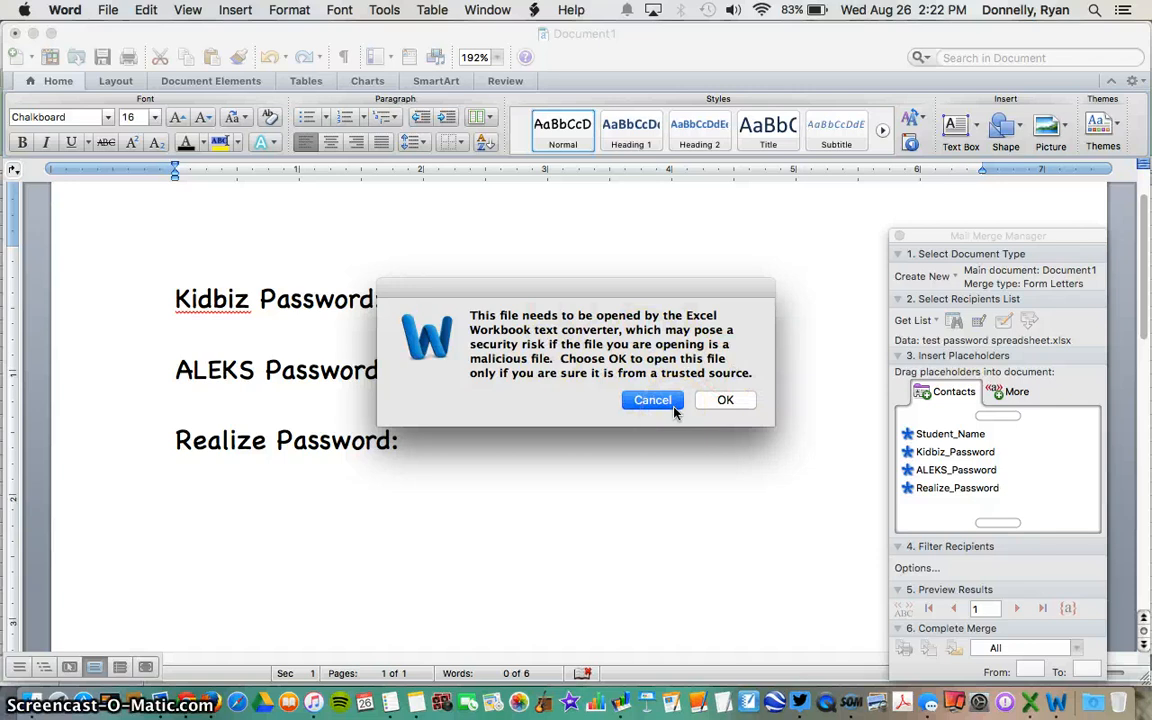
click(721, 402)
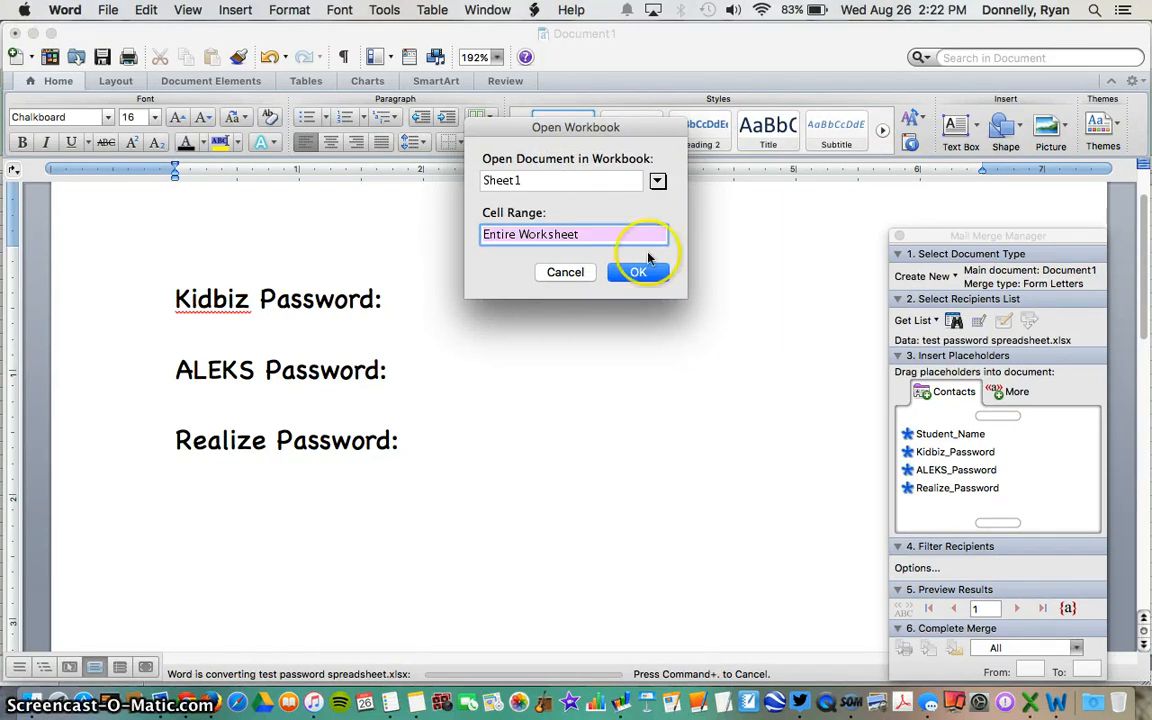
Use Sheet1 with the Entire Worksheet cell range as the recipients data
click(657, 181)
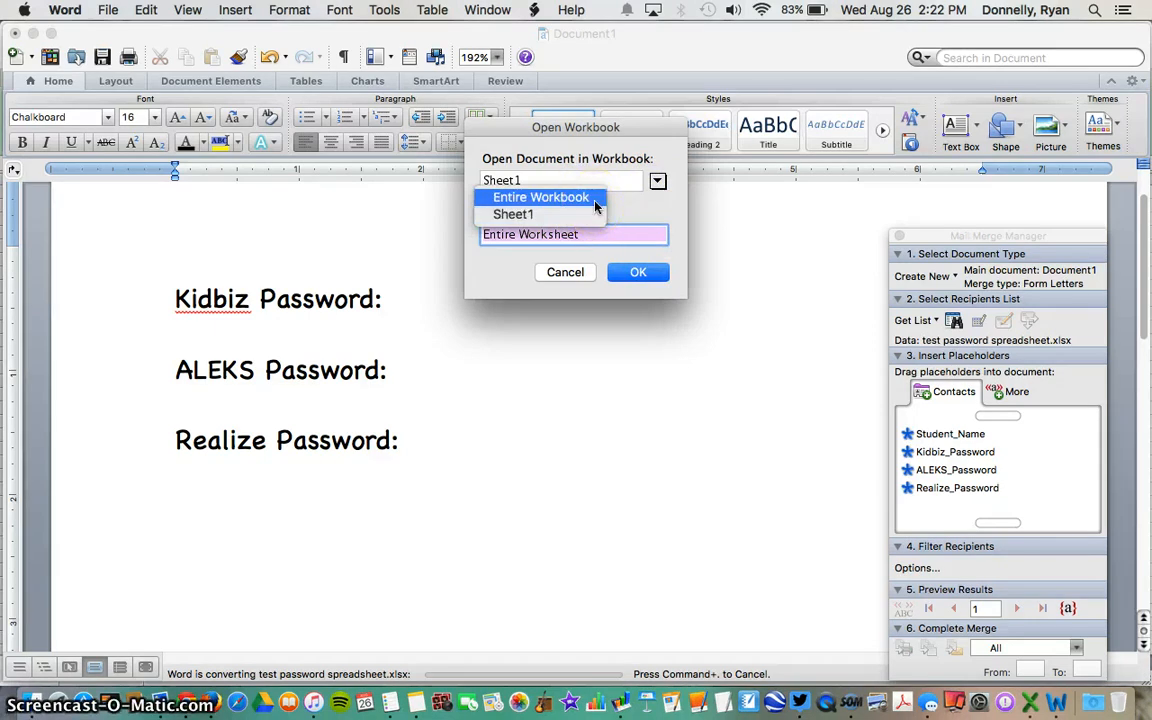
click(524, 214)
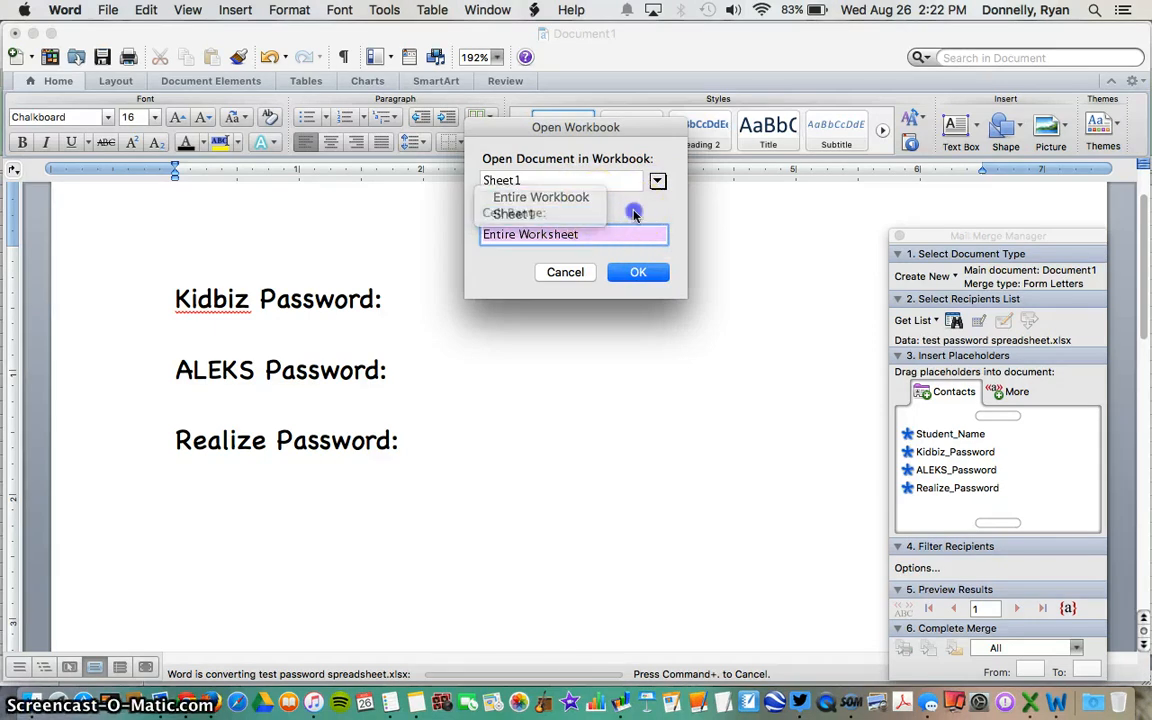
click(645, 272)
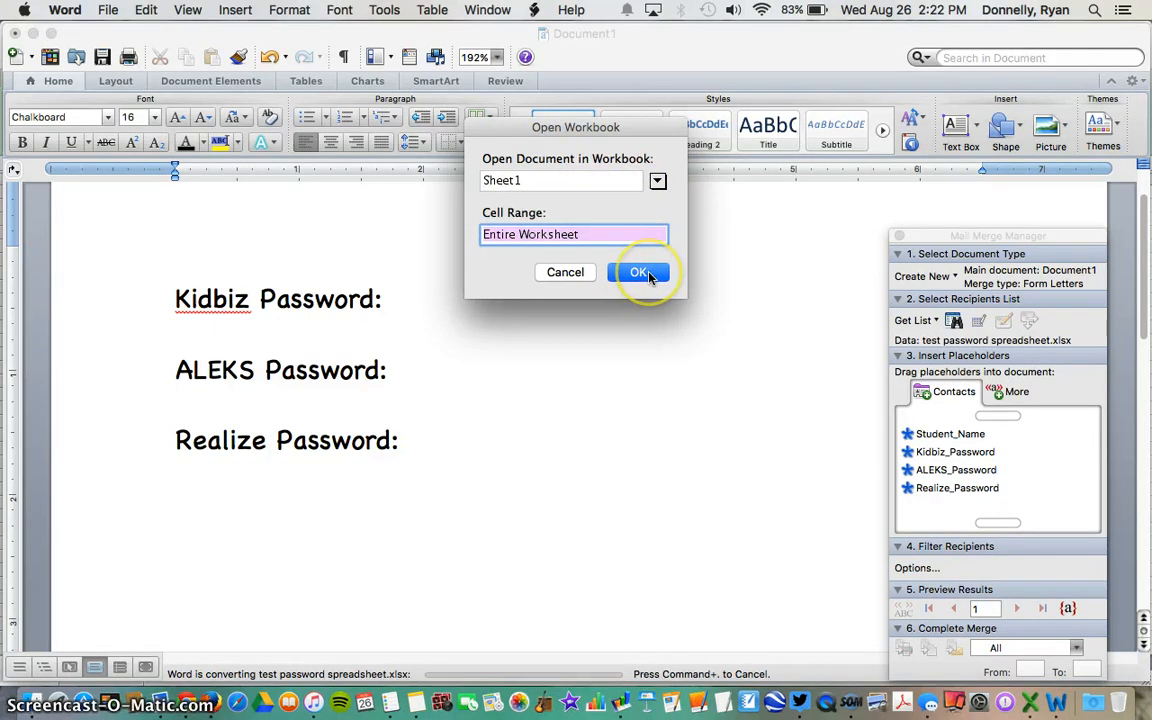
click(651, 271)
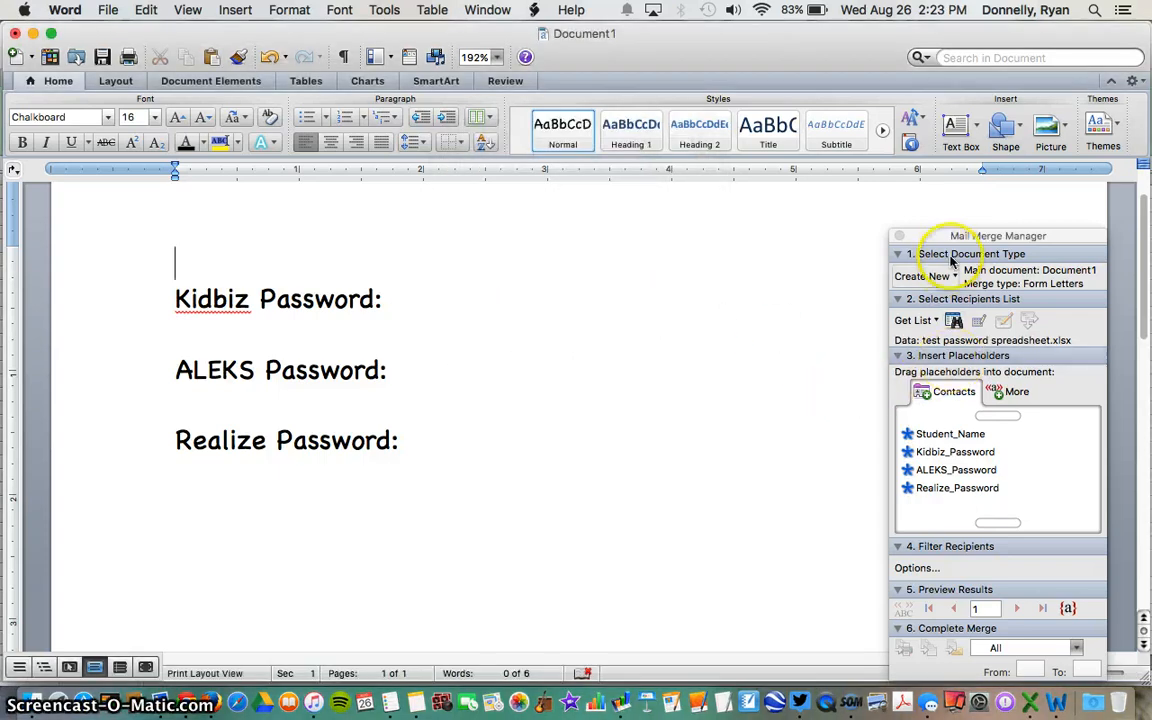
Reposition the Mail Merge Manager and insert the Student_Name placeholder on the empty line above Kidbiz Password
drag(968, 236, 929, 173)
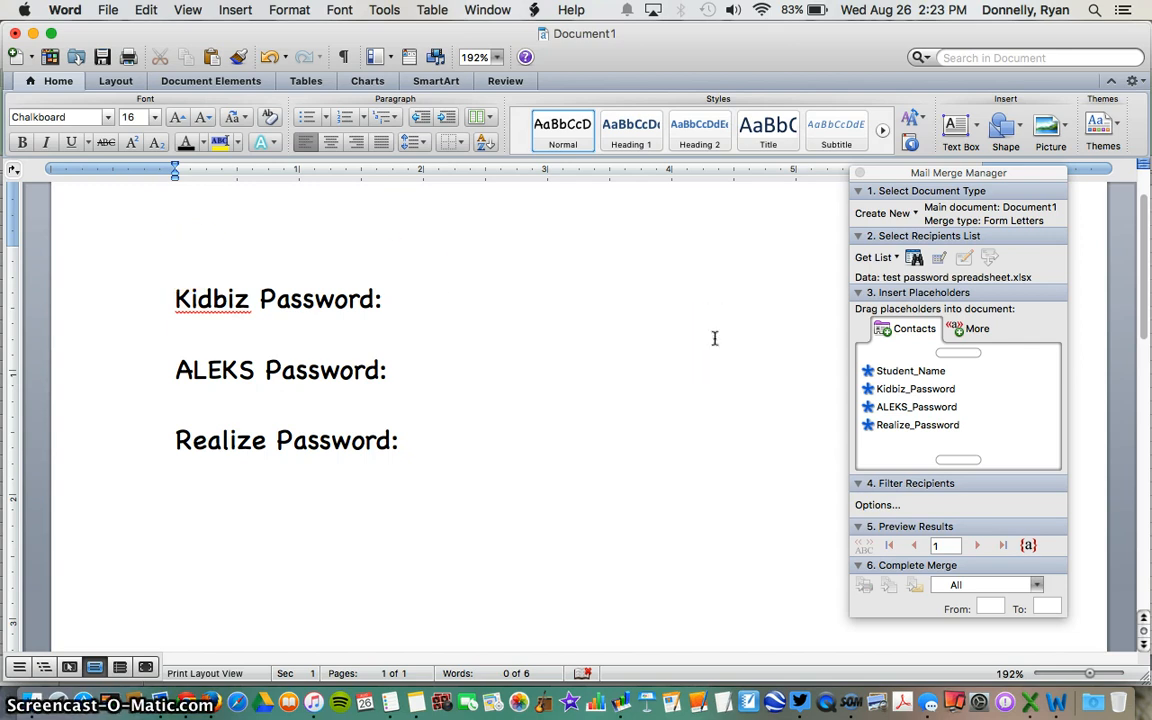
click(890, 372)
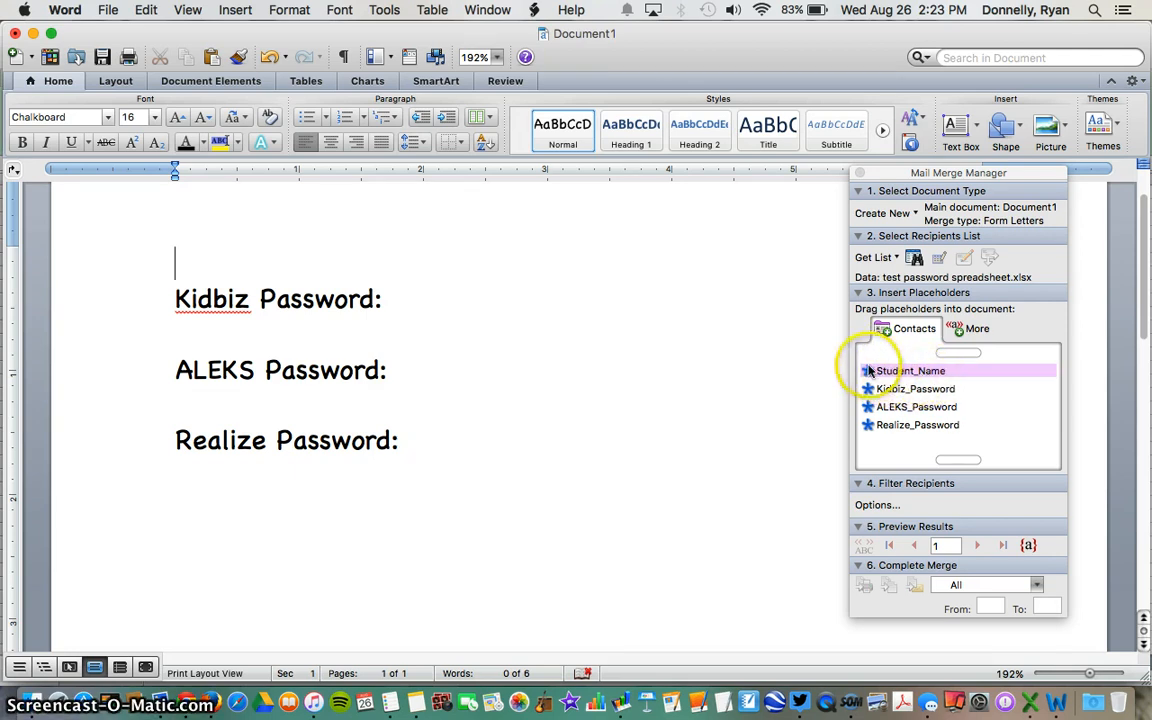
drag(868, 371, 172, 230)
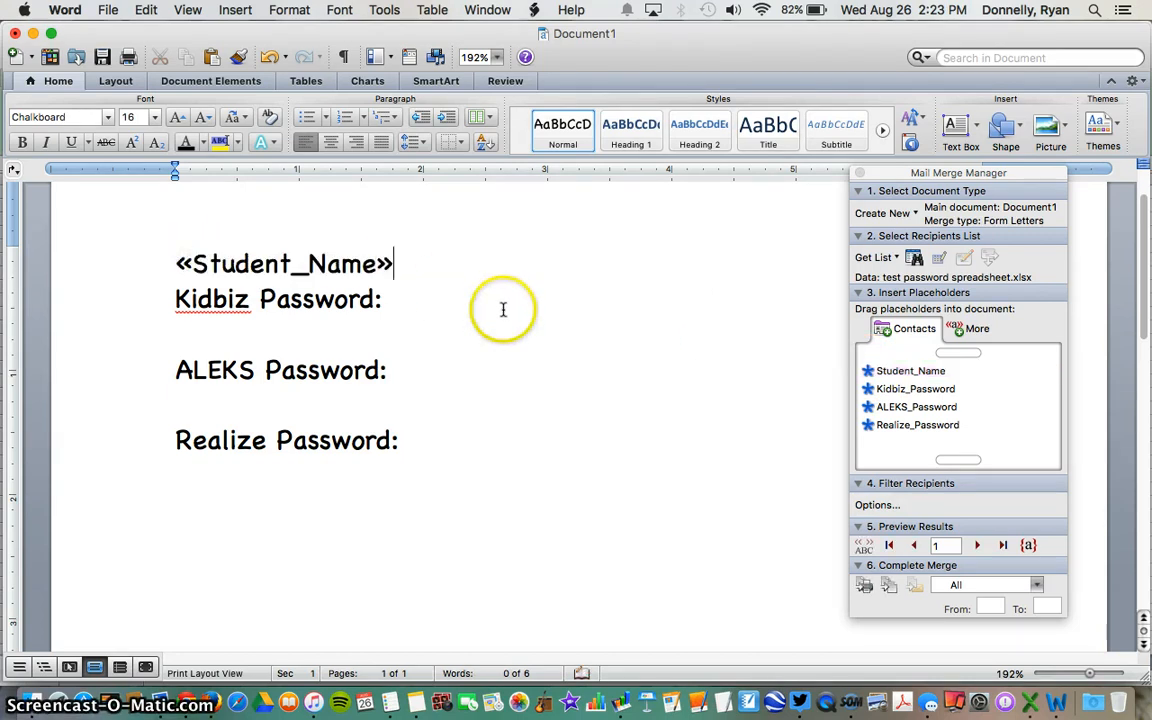
Switch to Excel to review the spreadsheet's column headings, and return to the Word document
click(1030, 703)
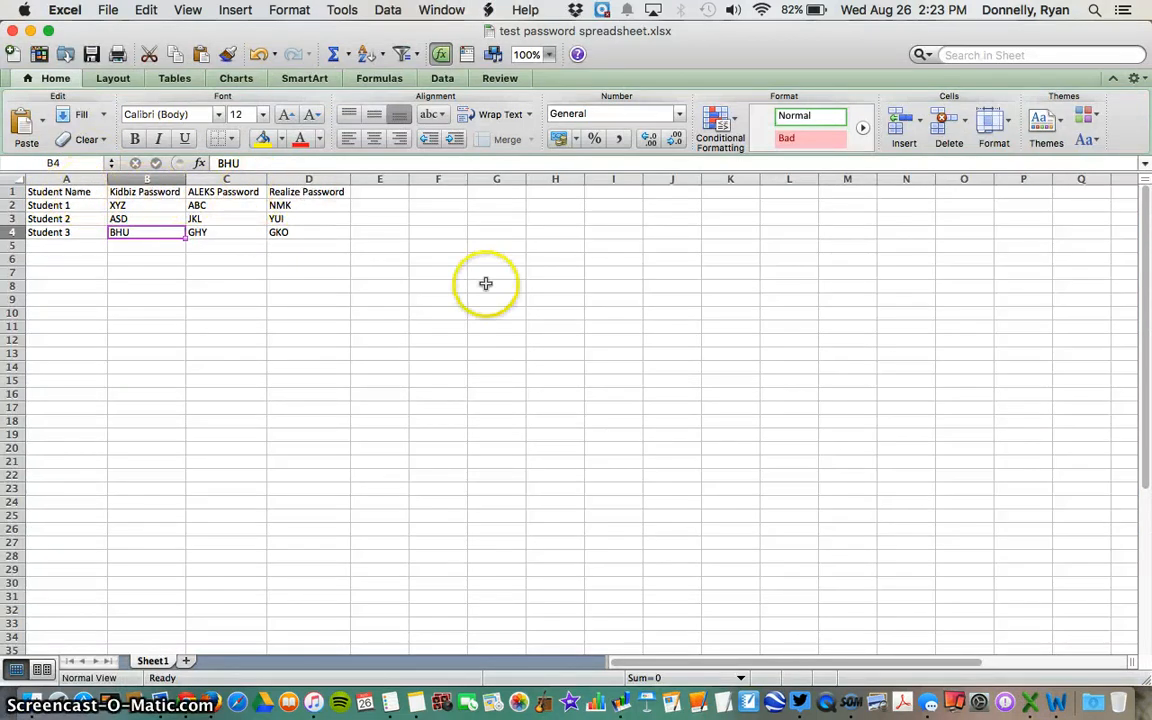
key(ctrl+Up)
click(877, 262)
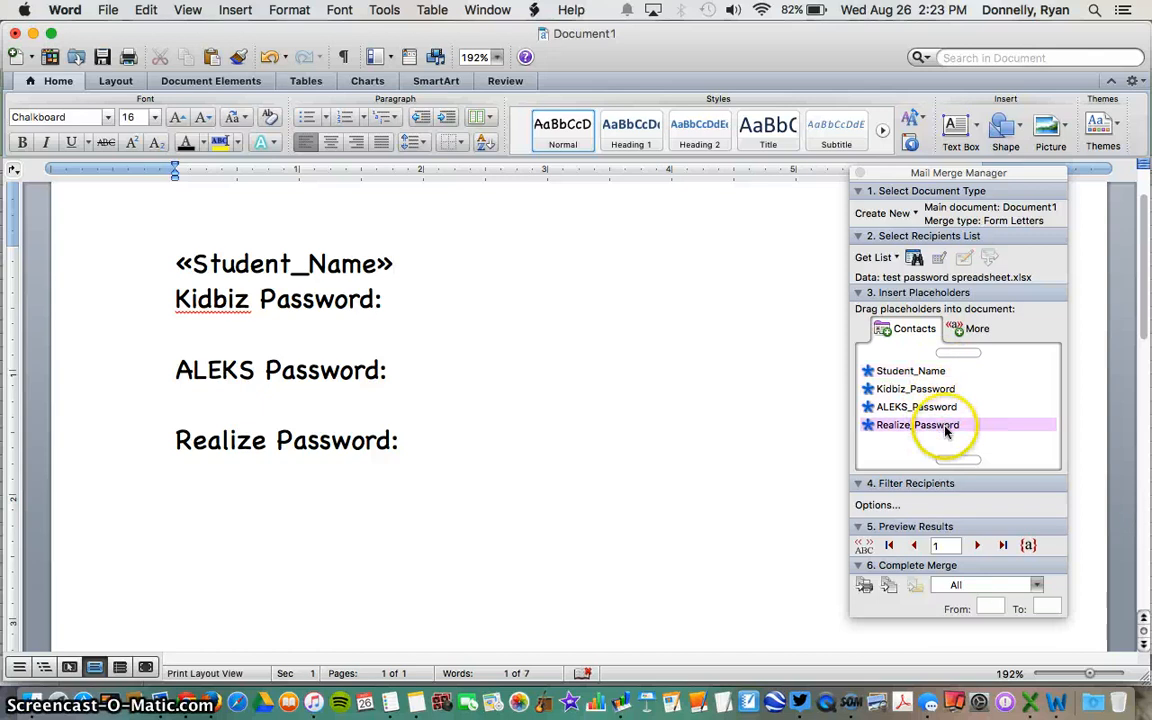
Insert the Kidbiz_Password, ALEKS_Password and Realize_Password placeholders after their matching labels
drag(882, 388, 472, 295)
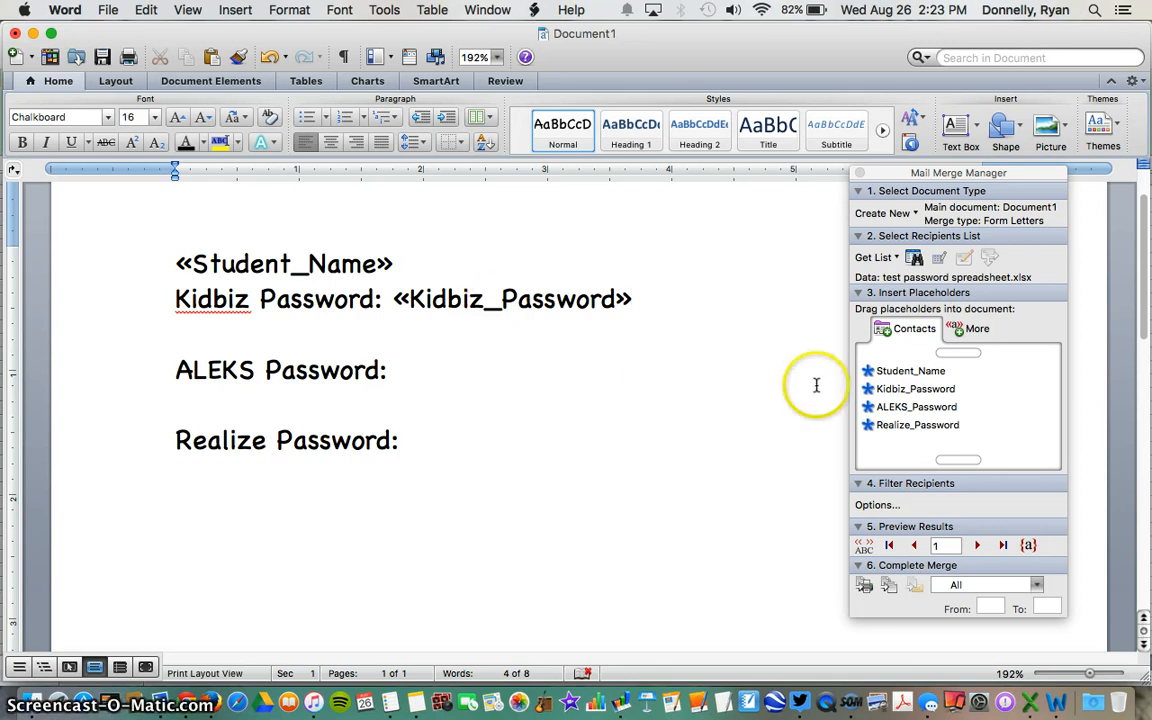
click(876, 407)
drag(876, 407, 467, 366)
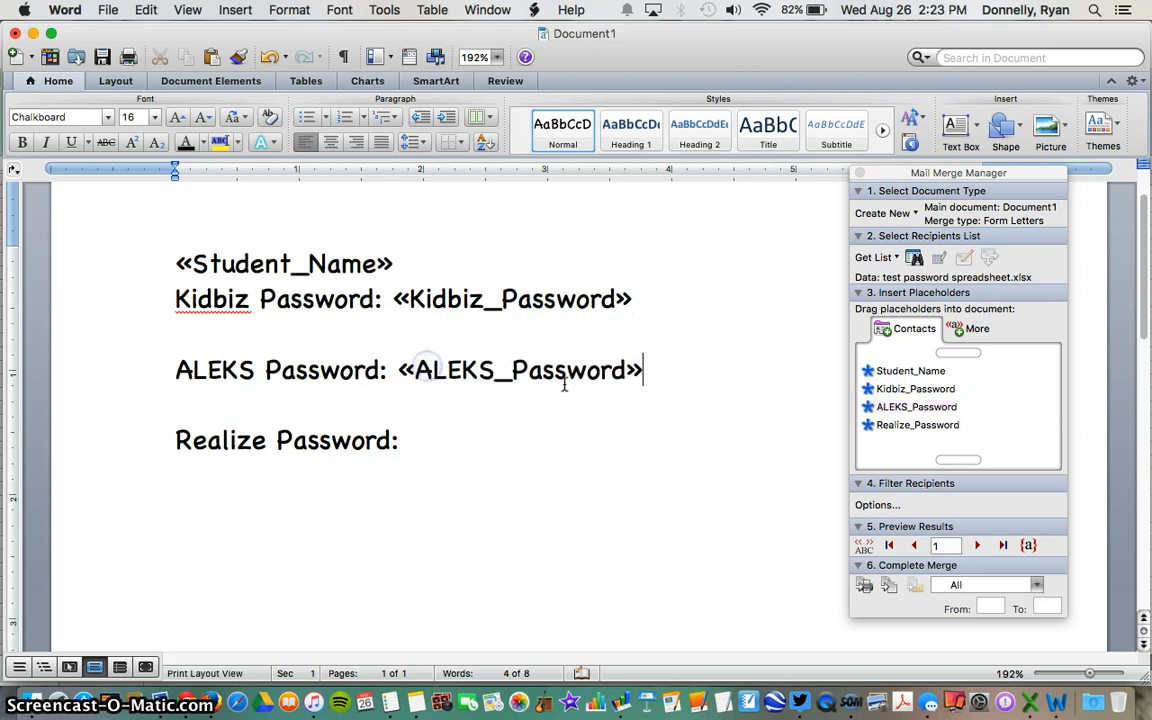
click(885, 428)
drag(885, 428, 450, 437)
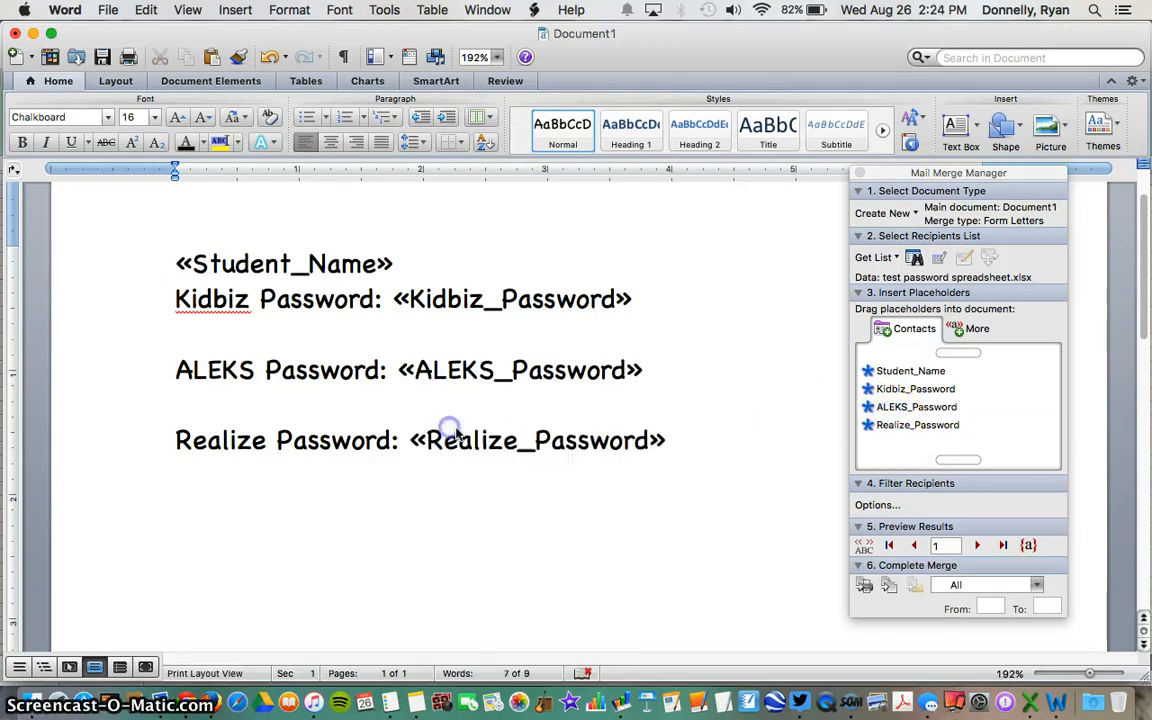
Check the source data in Excel, and add a blank line below the Student_Name placeholder in Word
click(1030, 704)
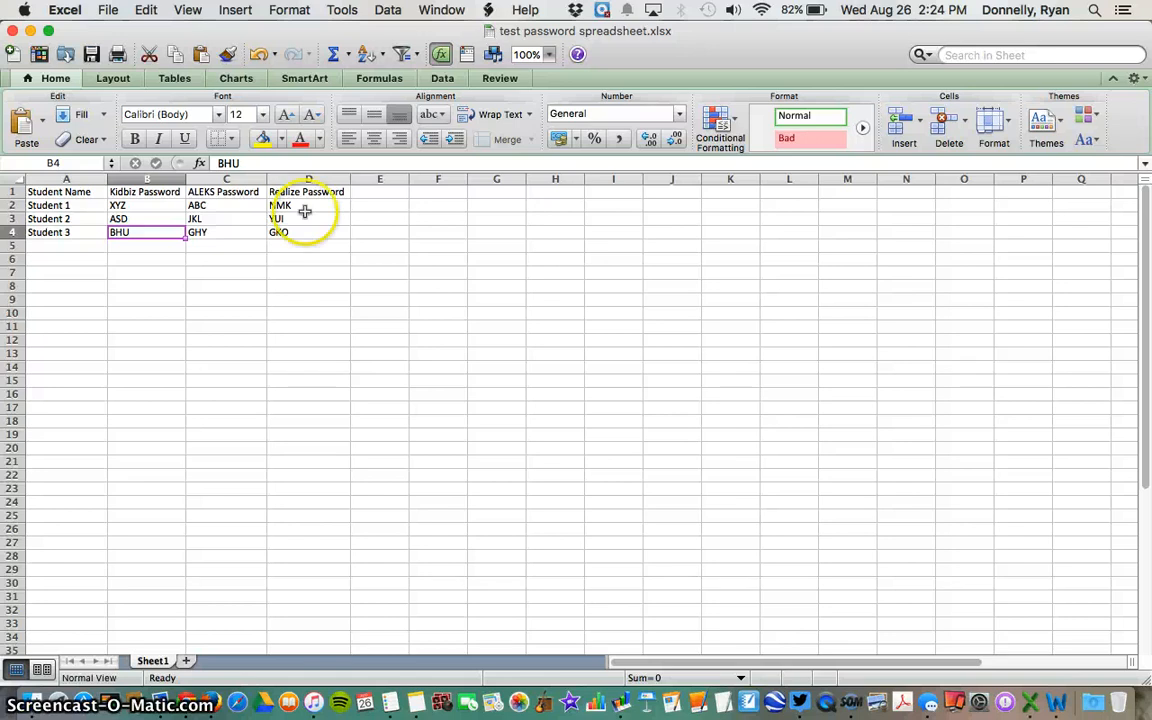
click(1056, 705)
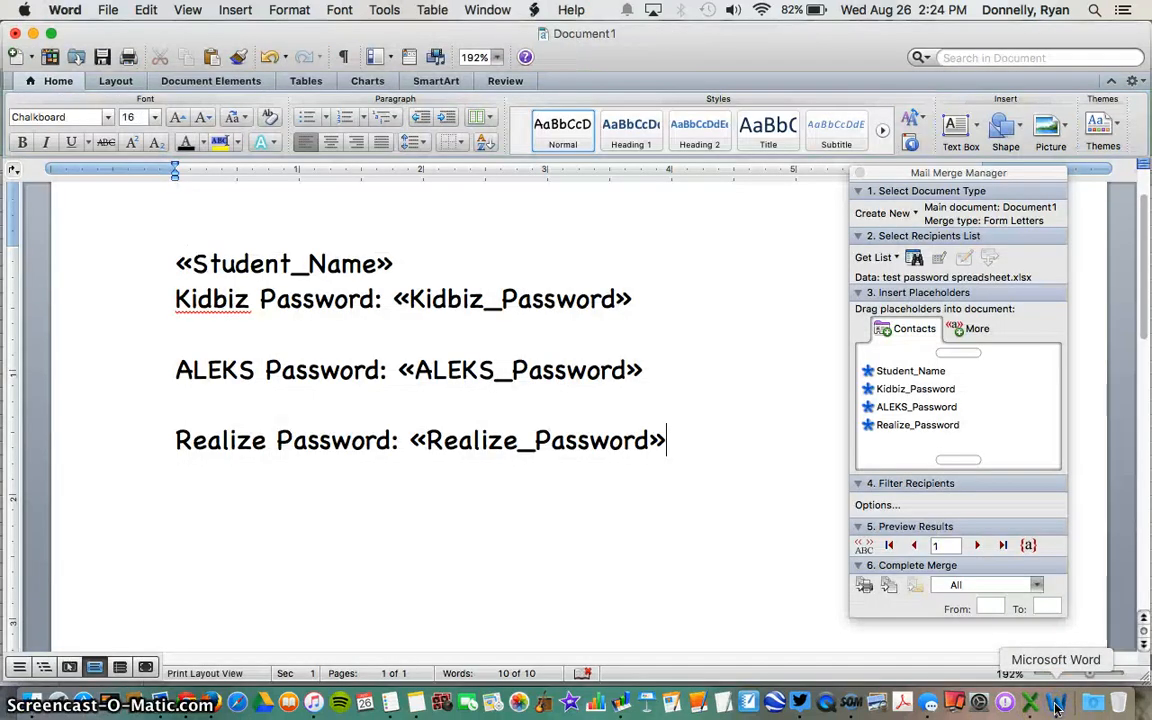
click(417, 267)
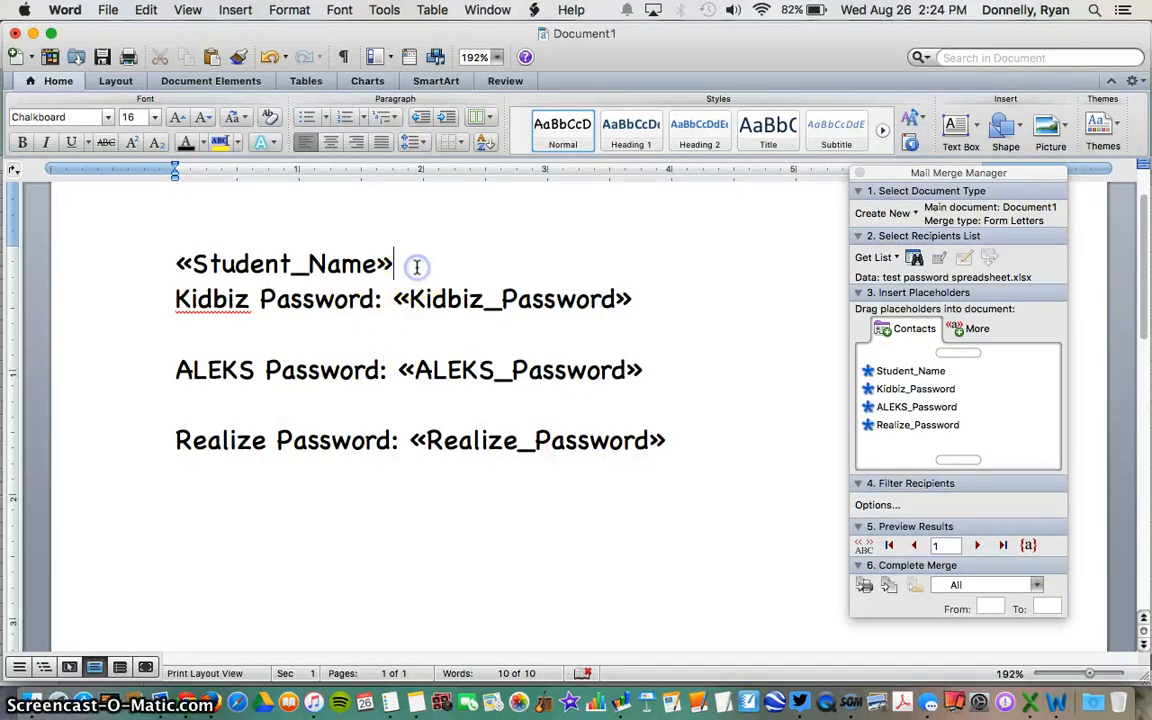
key(Return)
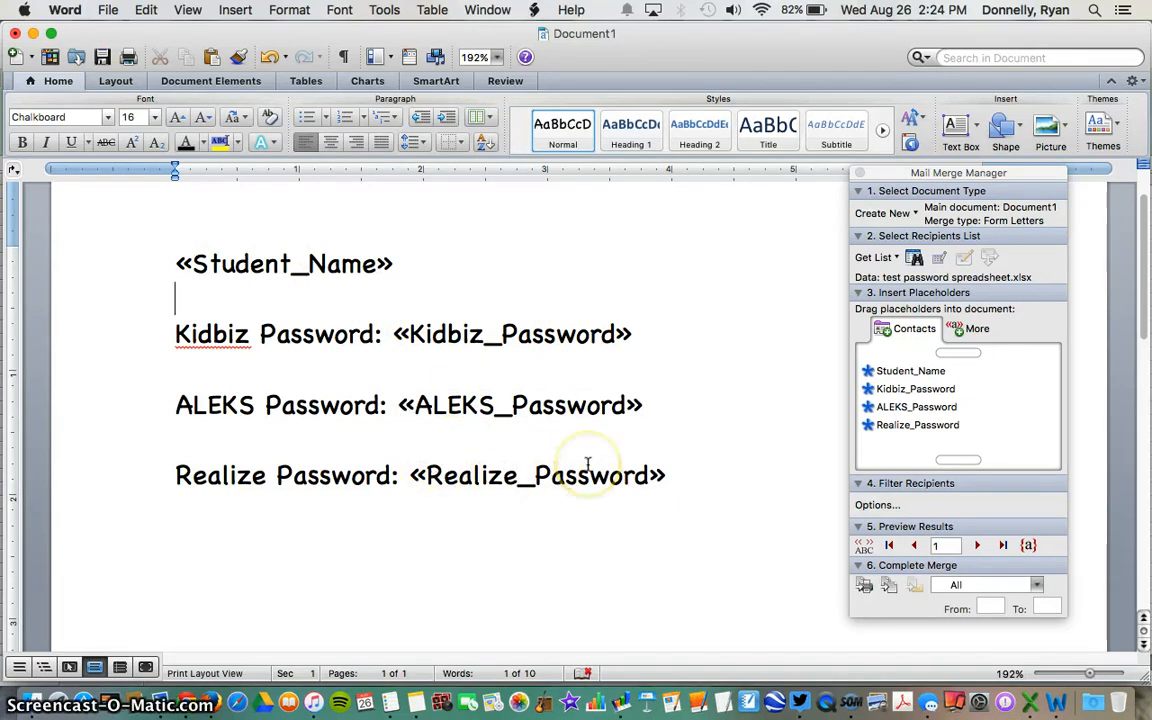
Preview the merged data in the document, stepping forward to record 3 and back to record 2
click(866, 548)
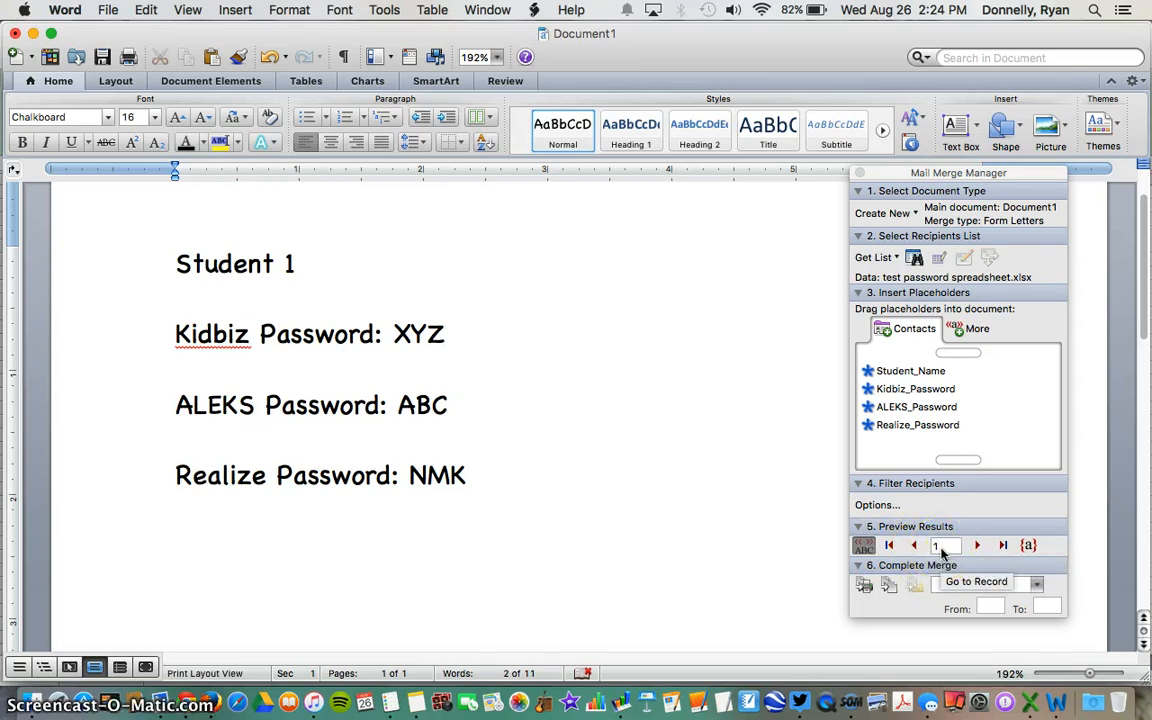
click(977, 545)
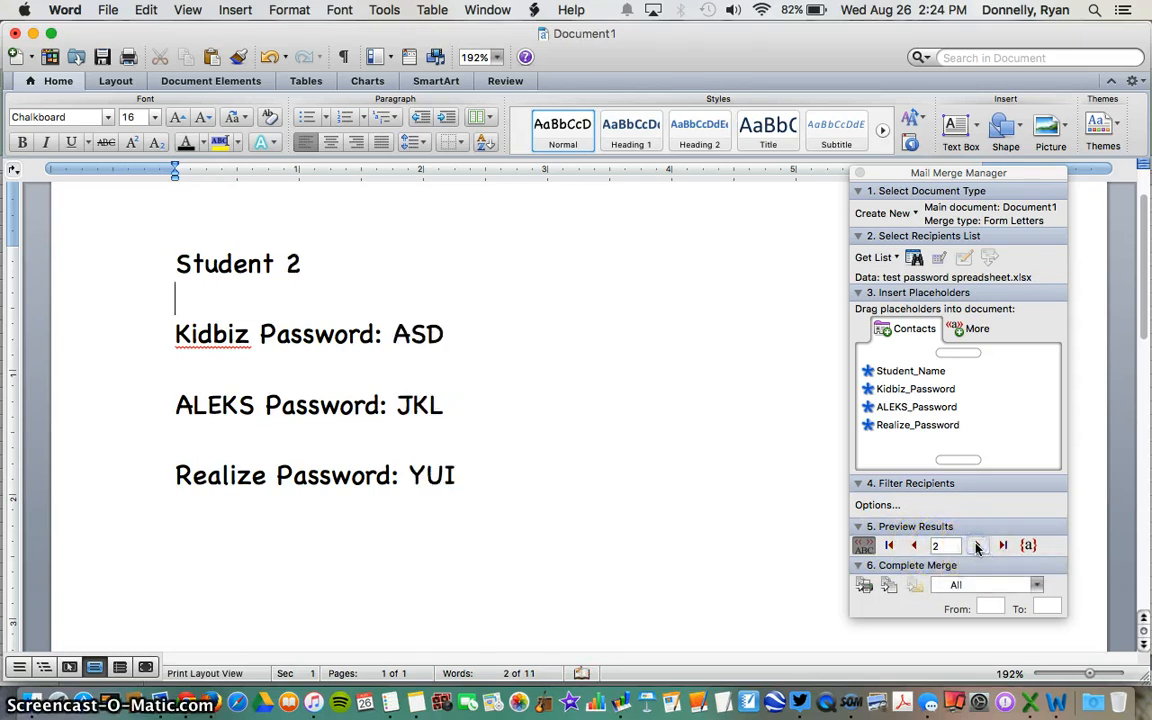
click(977, 545)
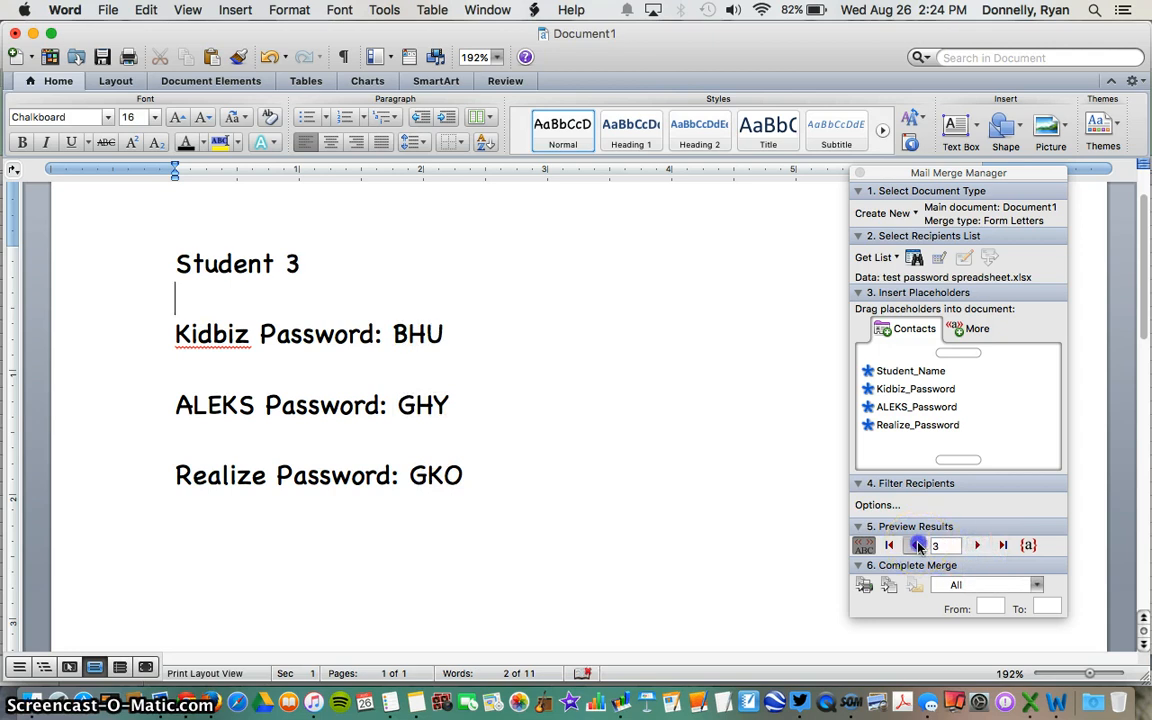
click(914, 545)
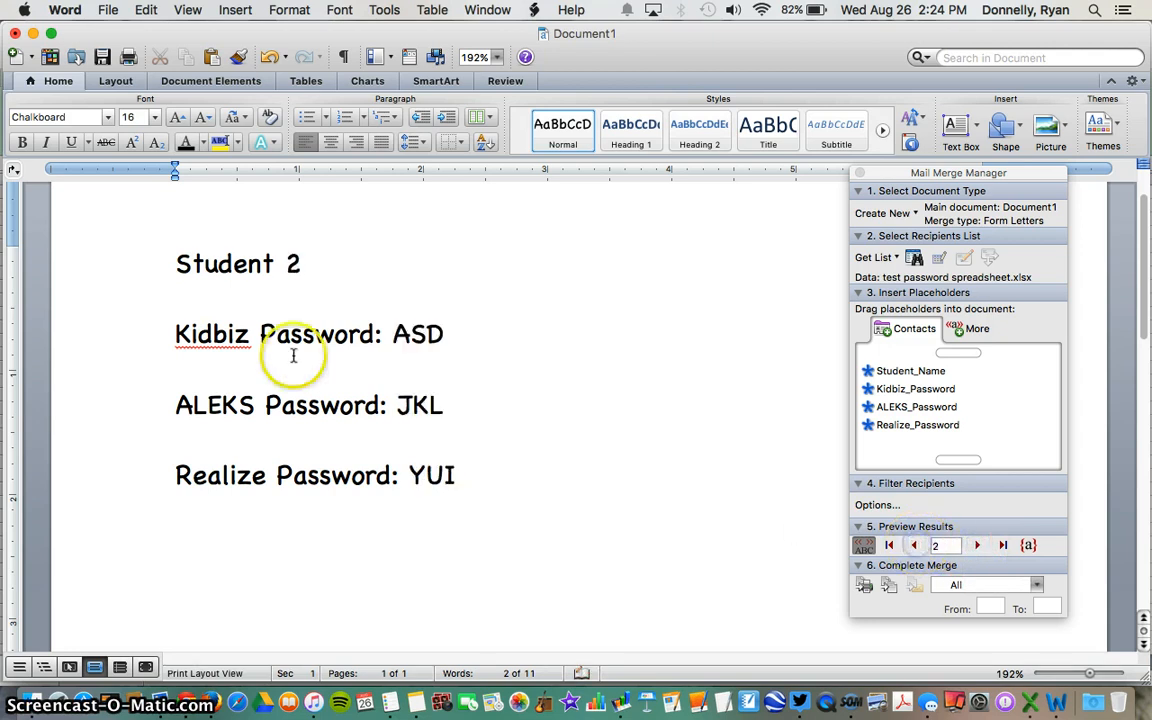
click(302, 264)
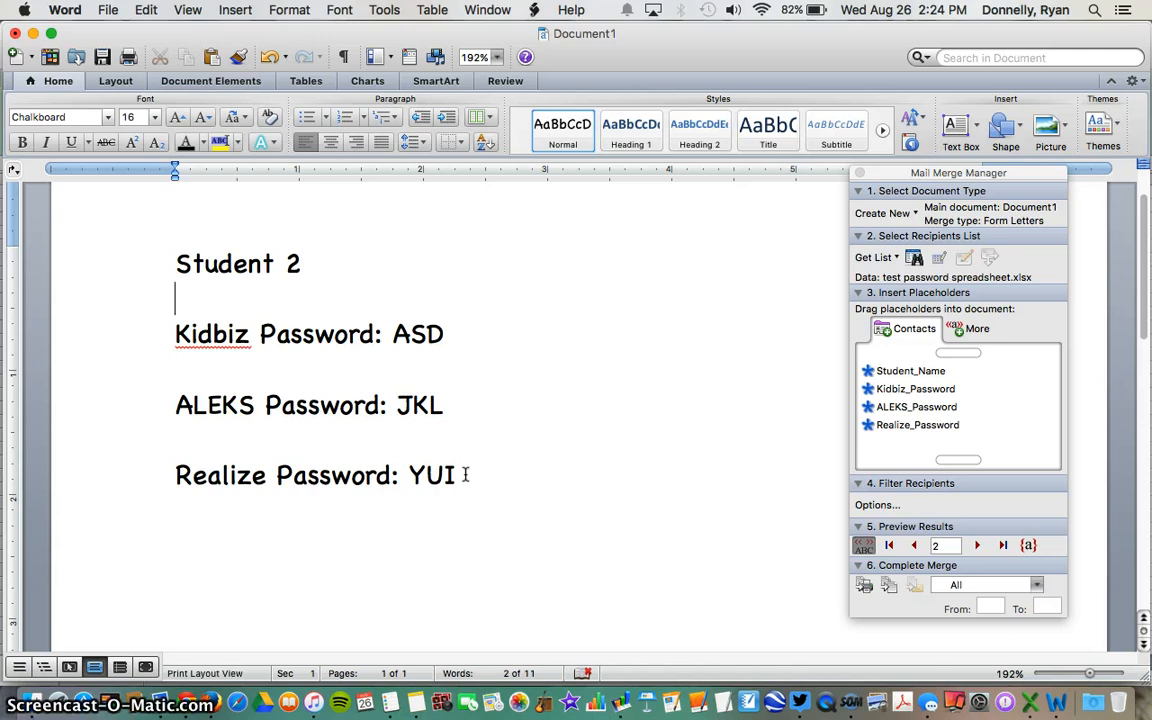
click(609, 496)
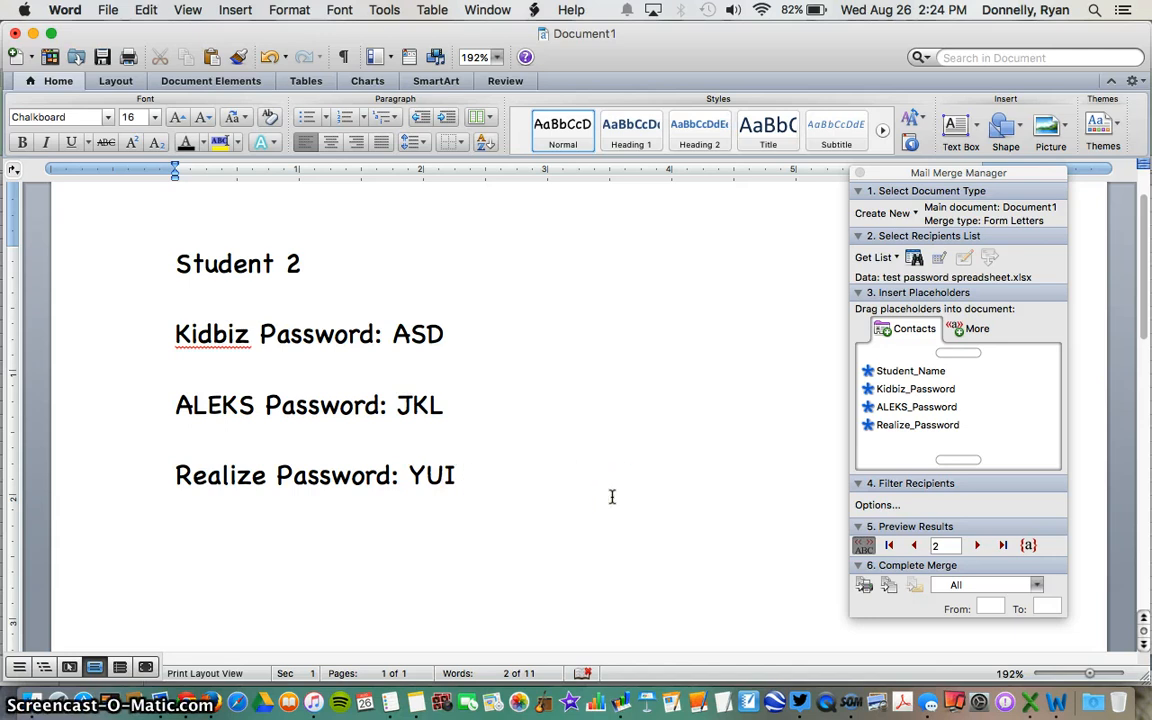
click(911, 426)
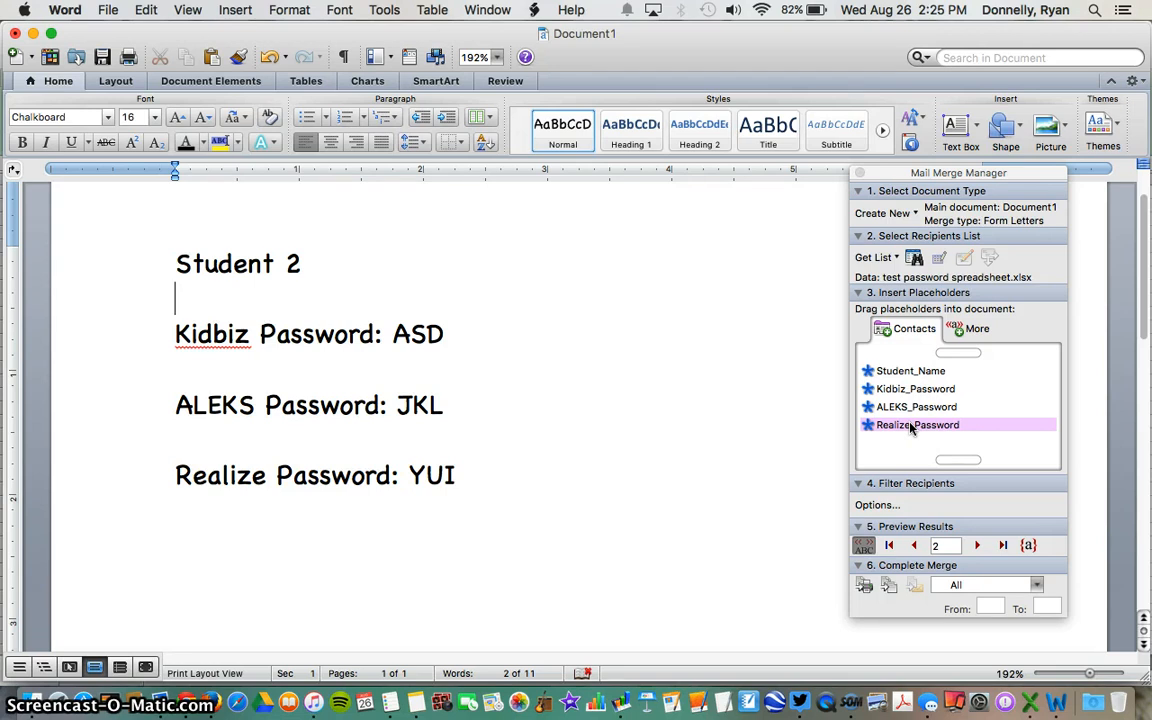
click(233, 306)
click(490, 408)
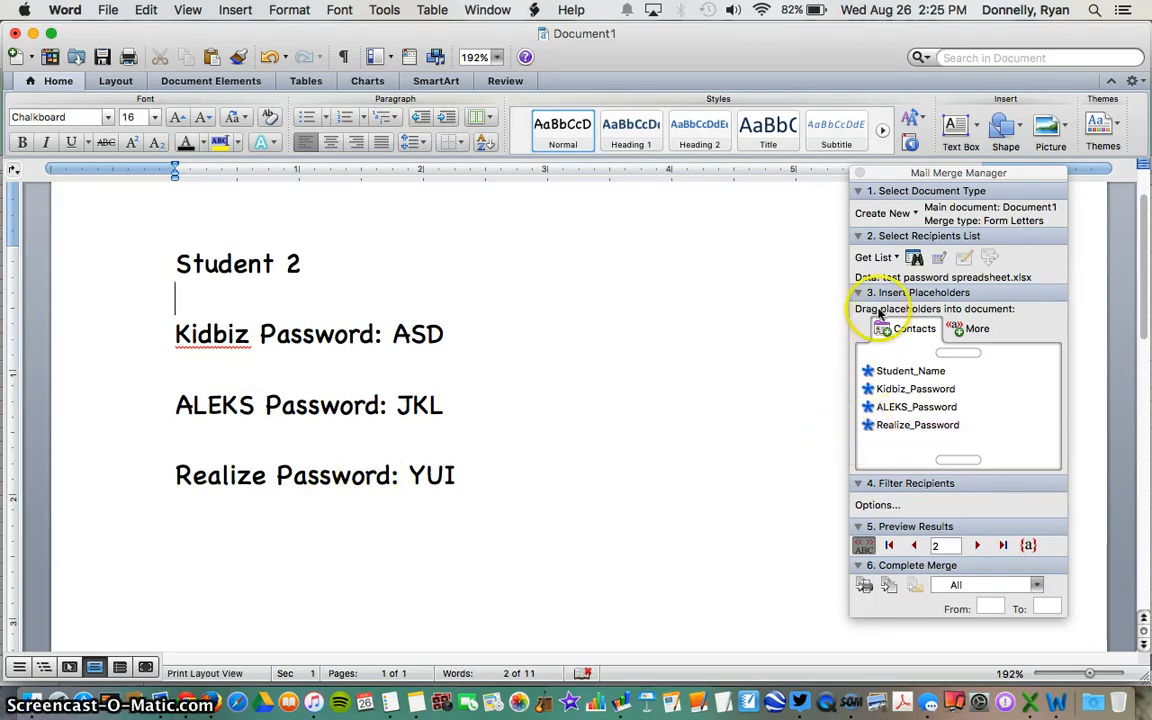
click(901, 219)
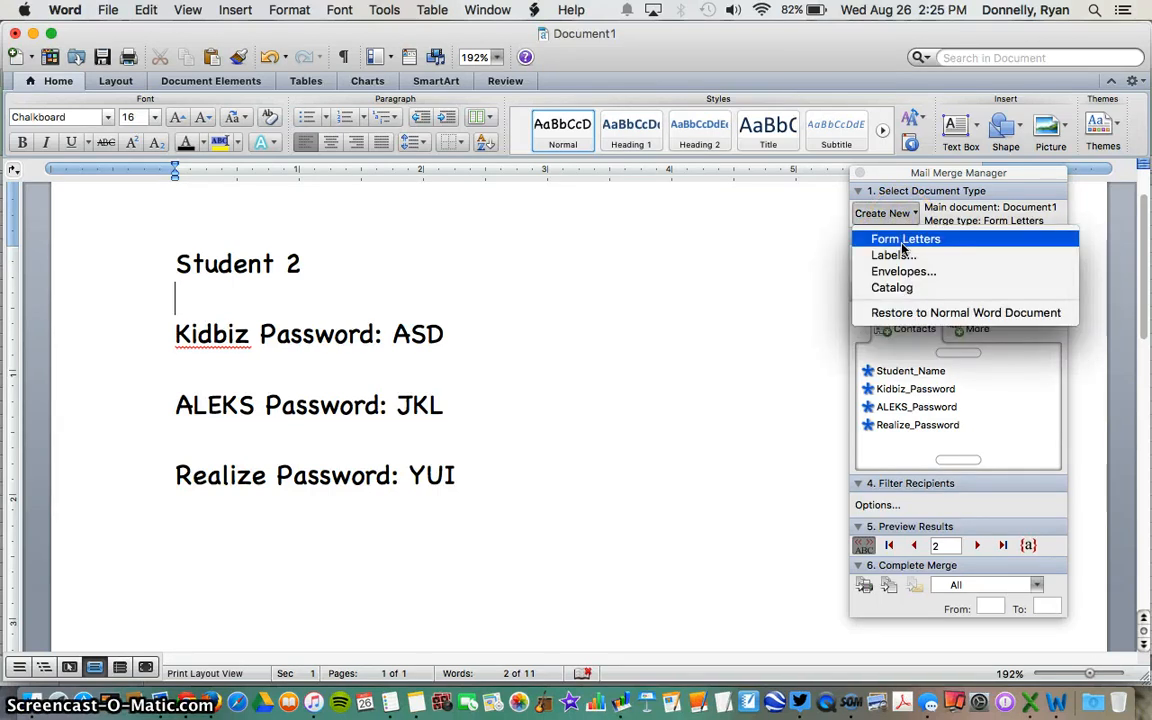
click(860, 210)
click(880, 258)
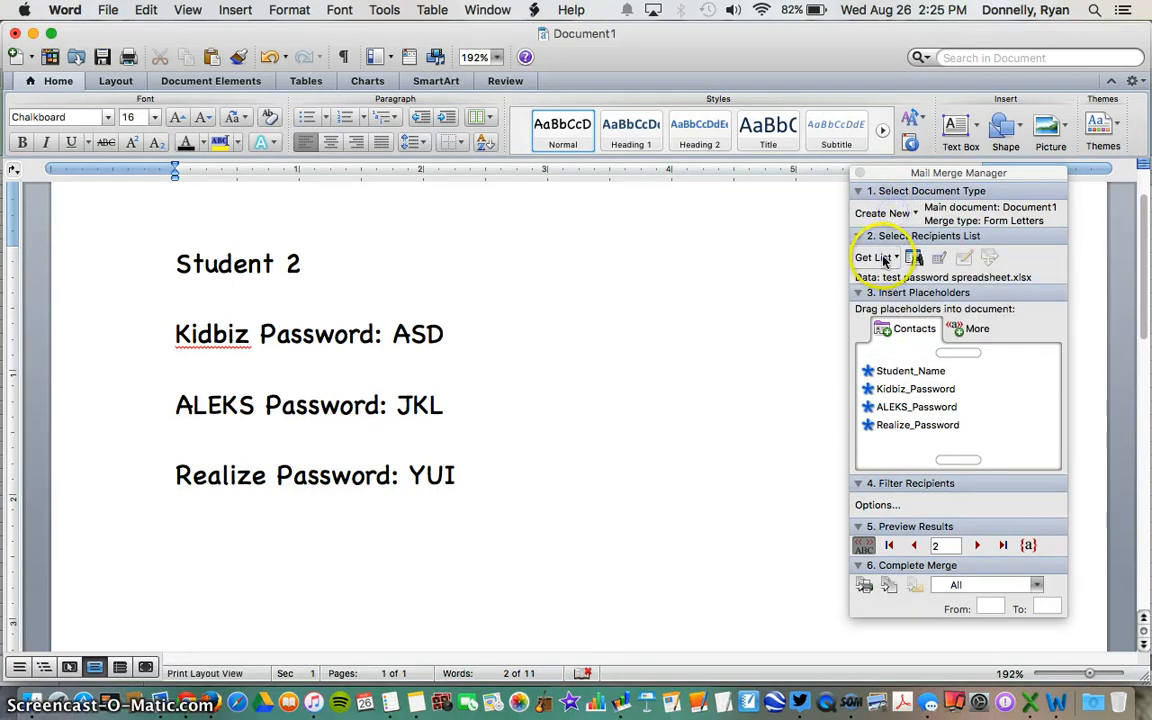
click(885, 258)
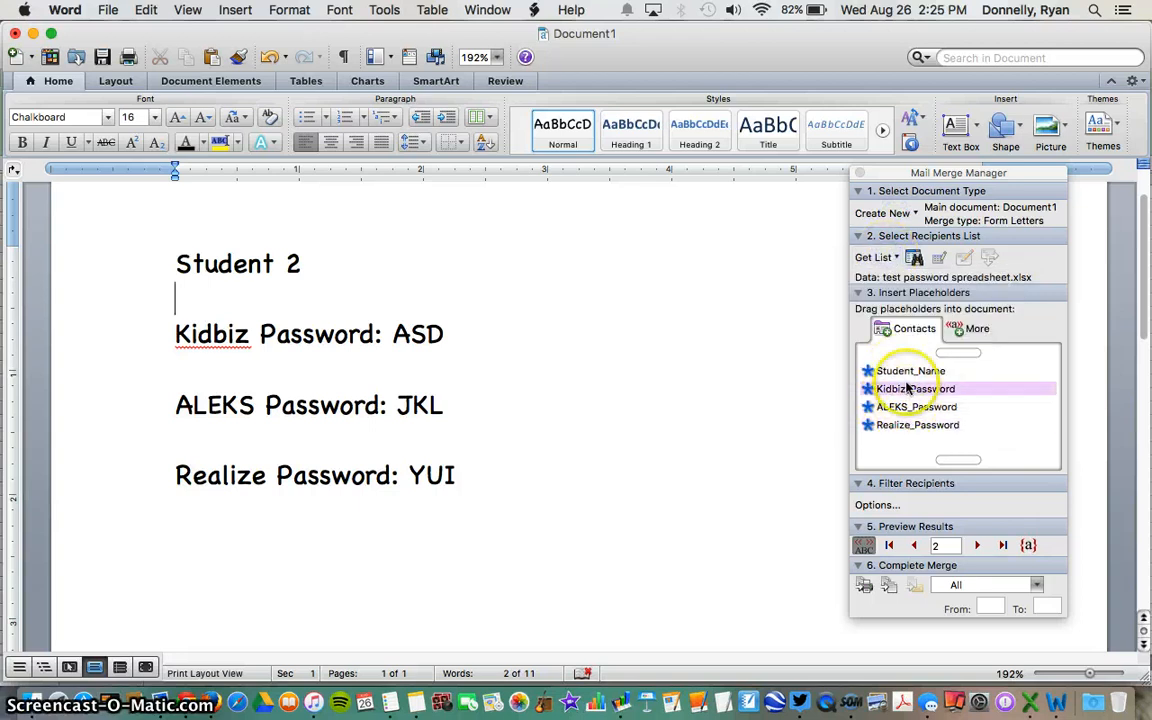
Turn off the data preview, and merge all records into a new document, looking through its student pages
click(867, 551)
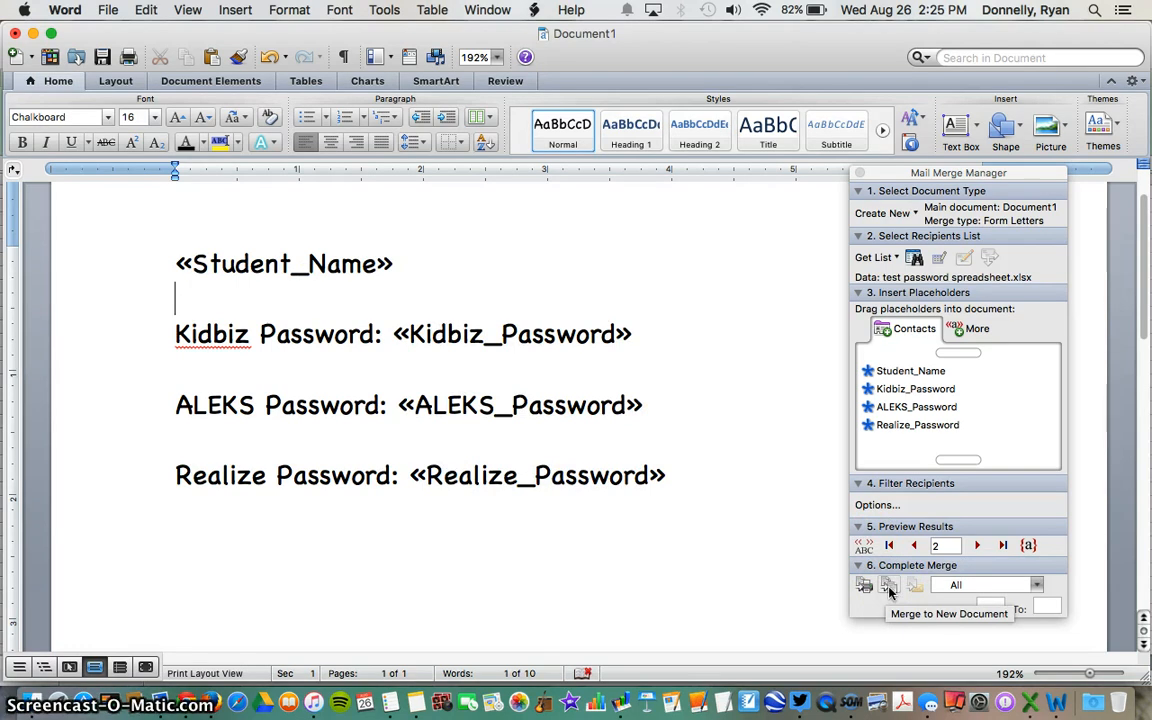
click(888, 587)
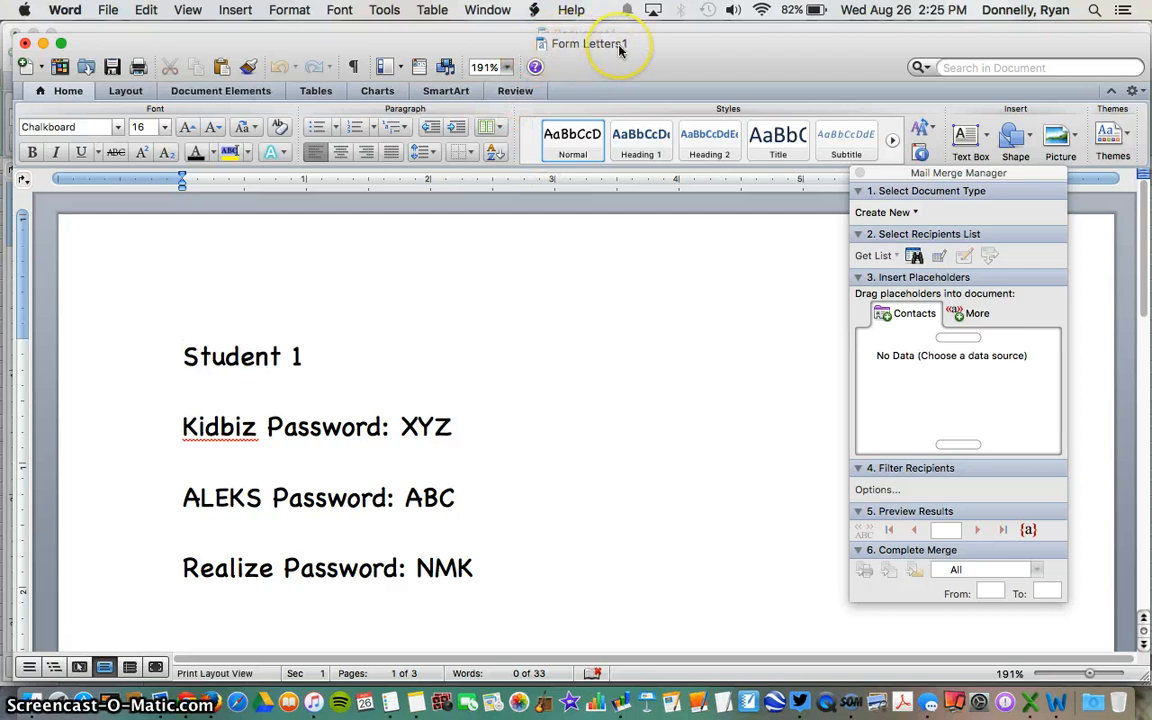
scroll(588, 354, down, 10)
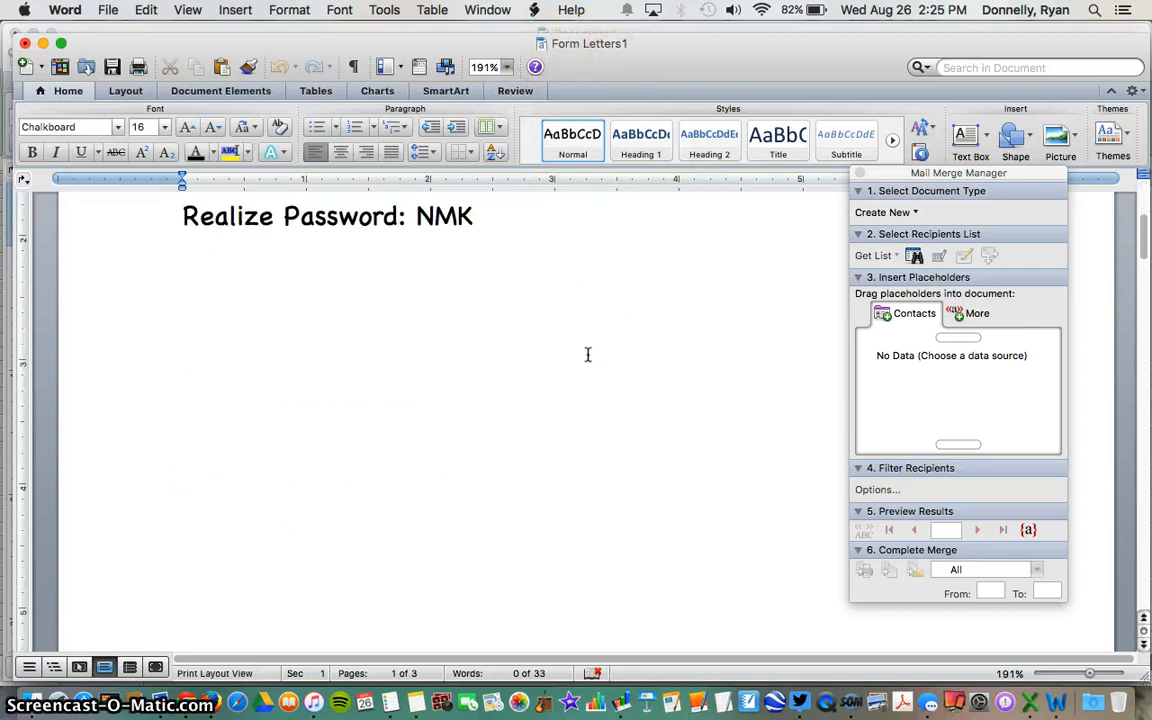
scroll(588, 354, down, 15)
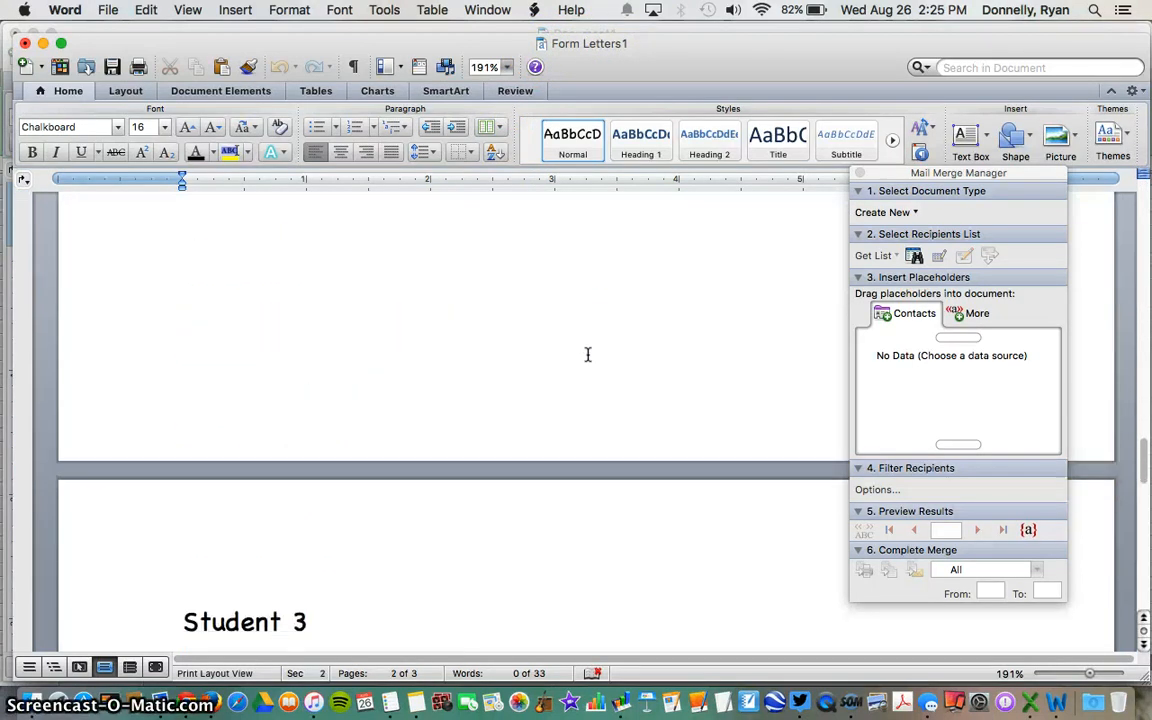
scroll(588, 354, down, 3)
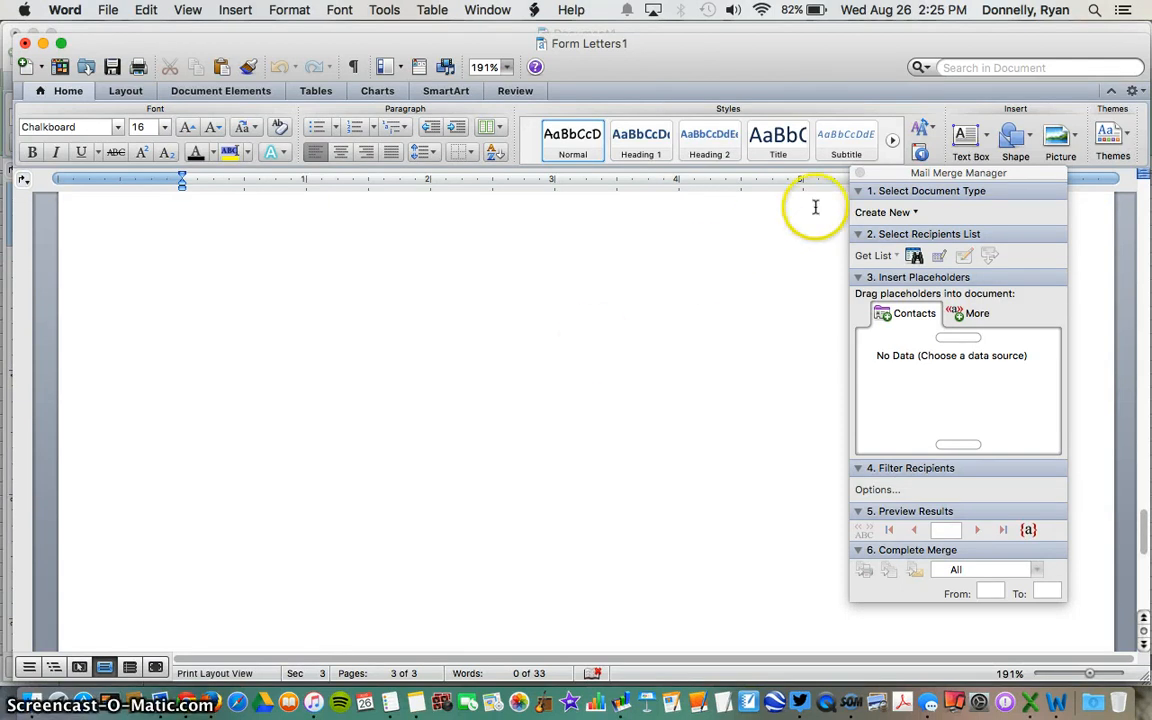
Return to the main document, Document1, and start merging all records to the printer
click(581, 31)
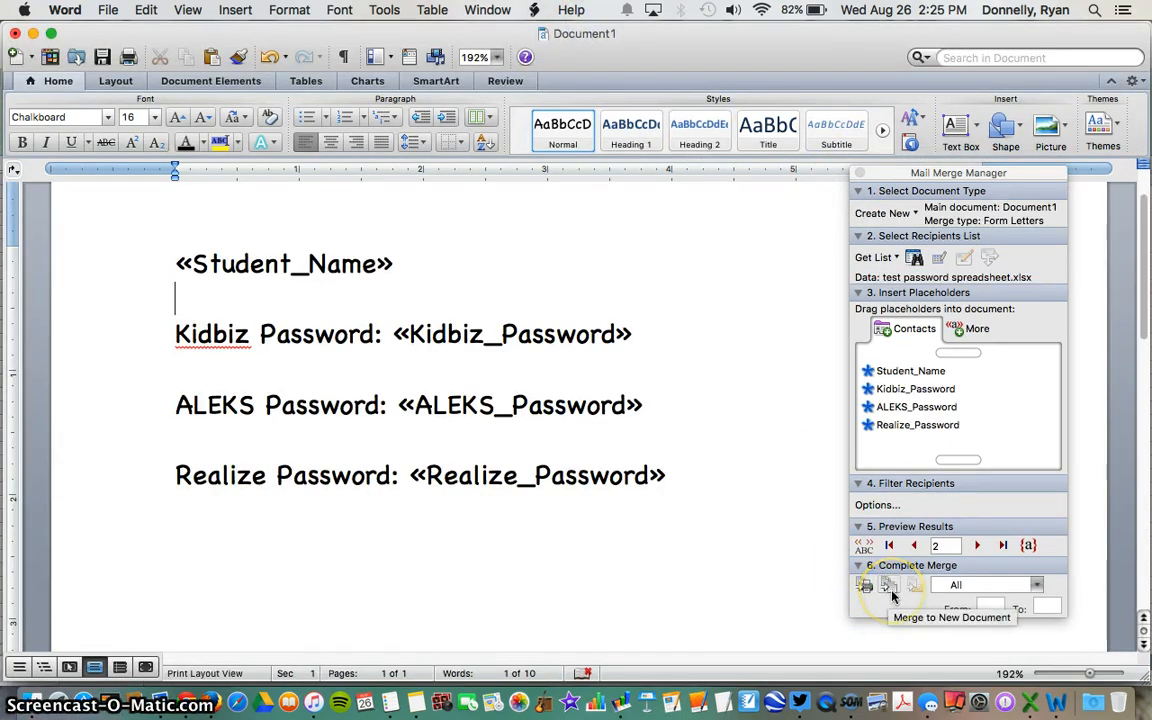
click(864, 587)
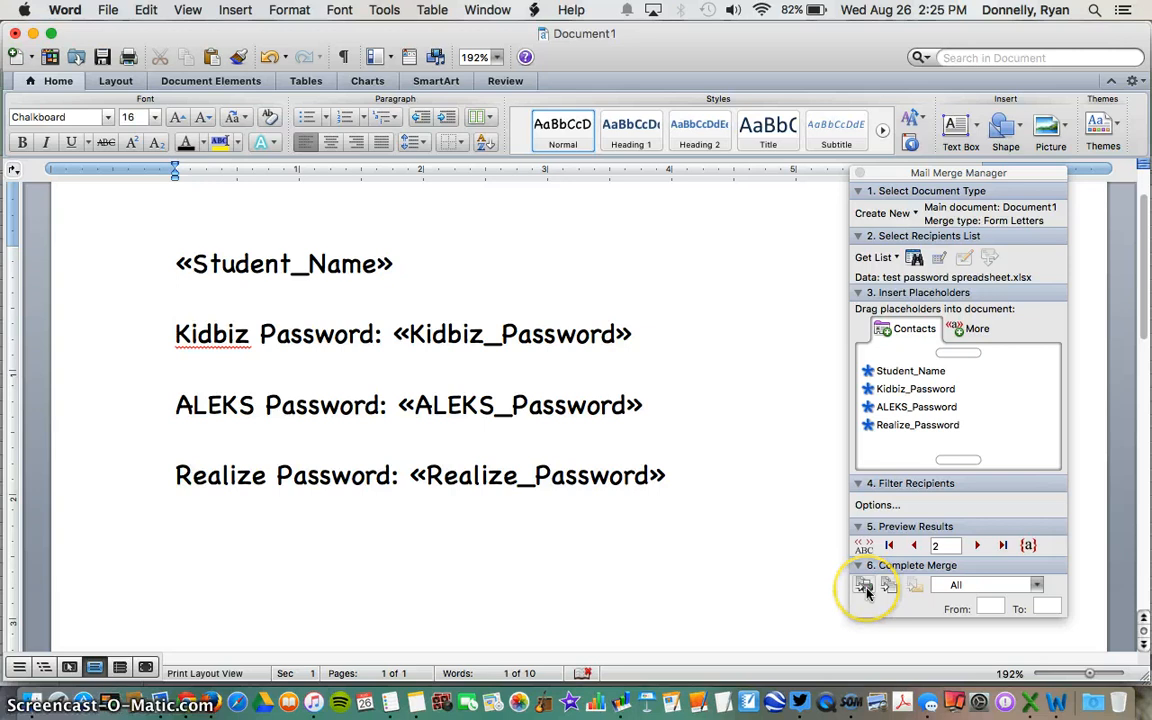